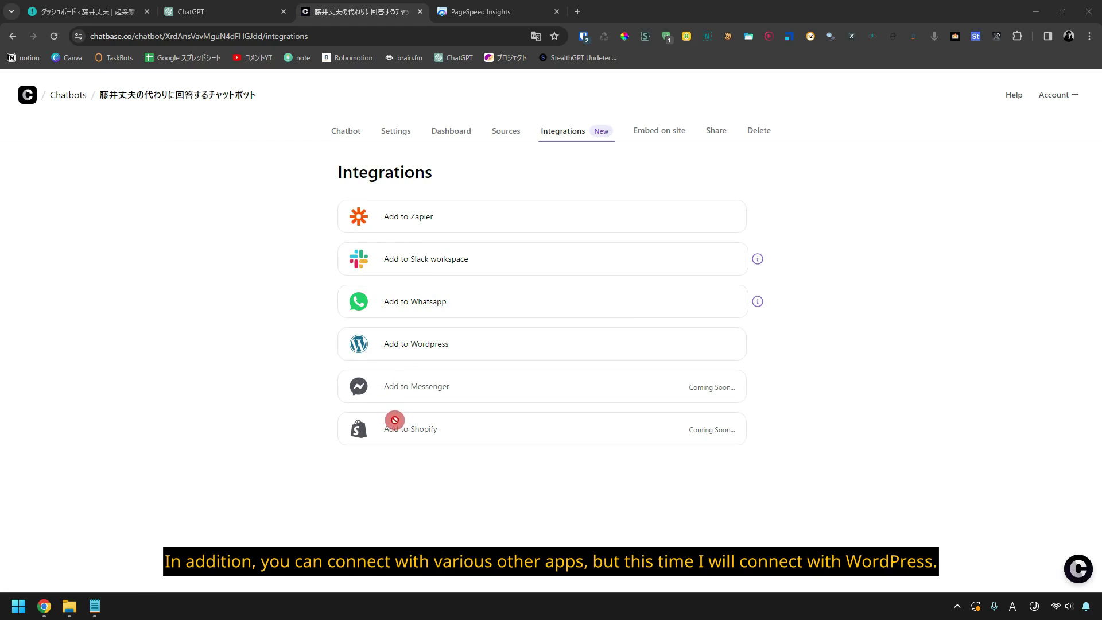
Look over the Chatbase WordPress.com plugin listing, close it, and return to the site's own dashboard
{"action": "left_click", "coordinate": [405, 348]}
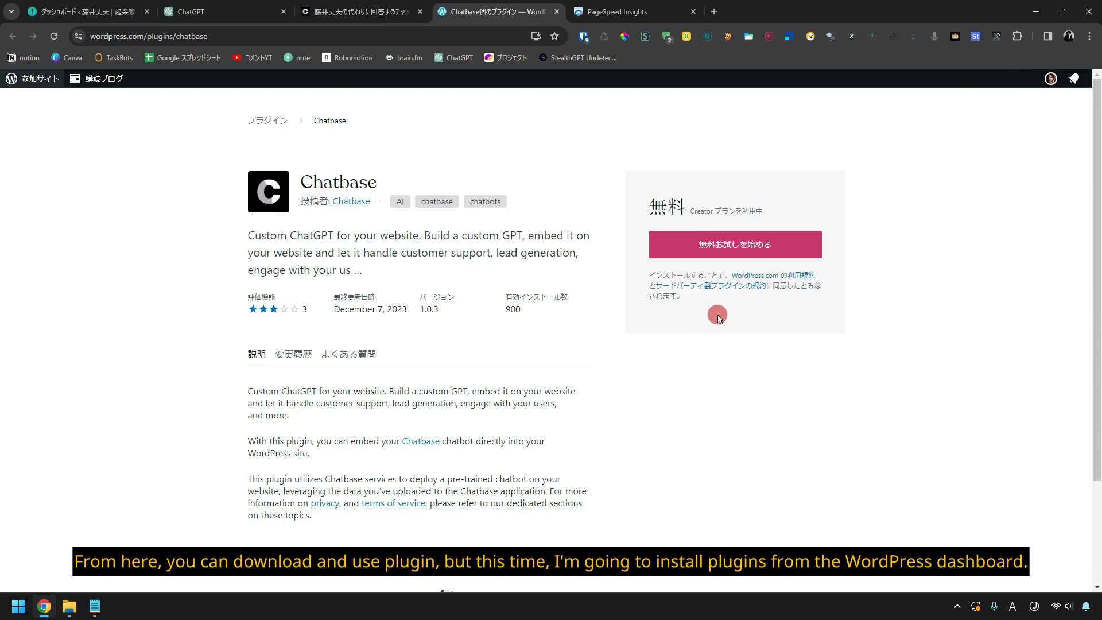
{"action": "scroll", "coordinate": [724, 314], "scroll_direction": "down", "scroll_amount": 3}
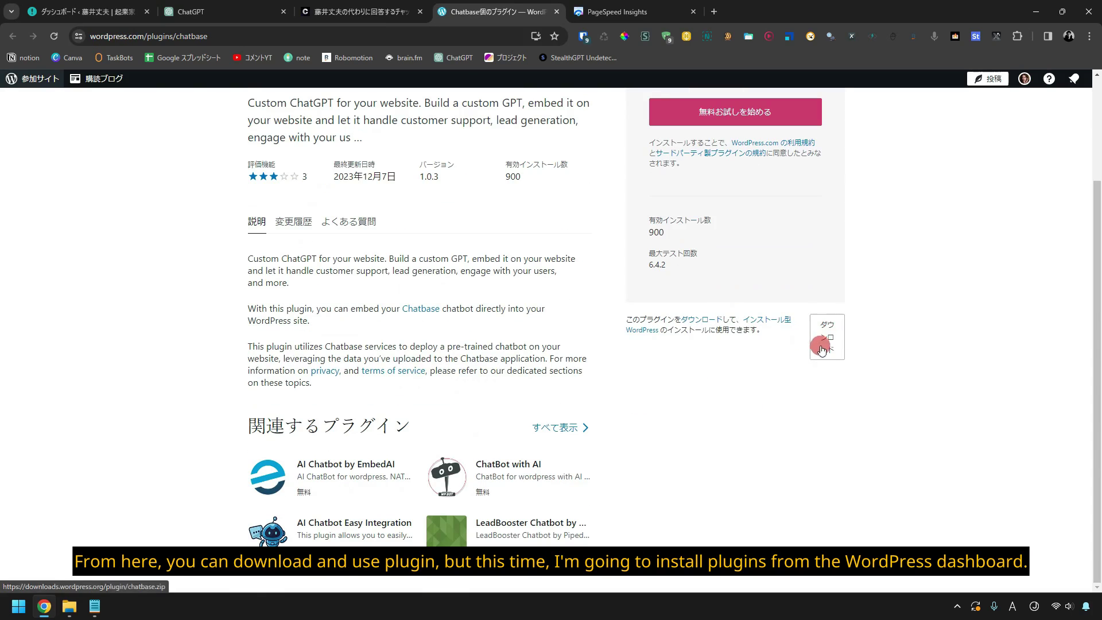
{"action": "scroll", "coordinate": [811, 360], "scroll_direction": "up", "scroll_amount": 2}
{"action": "key", "text": "ctrl+w"}
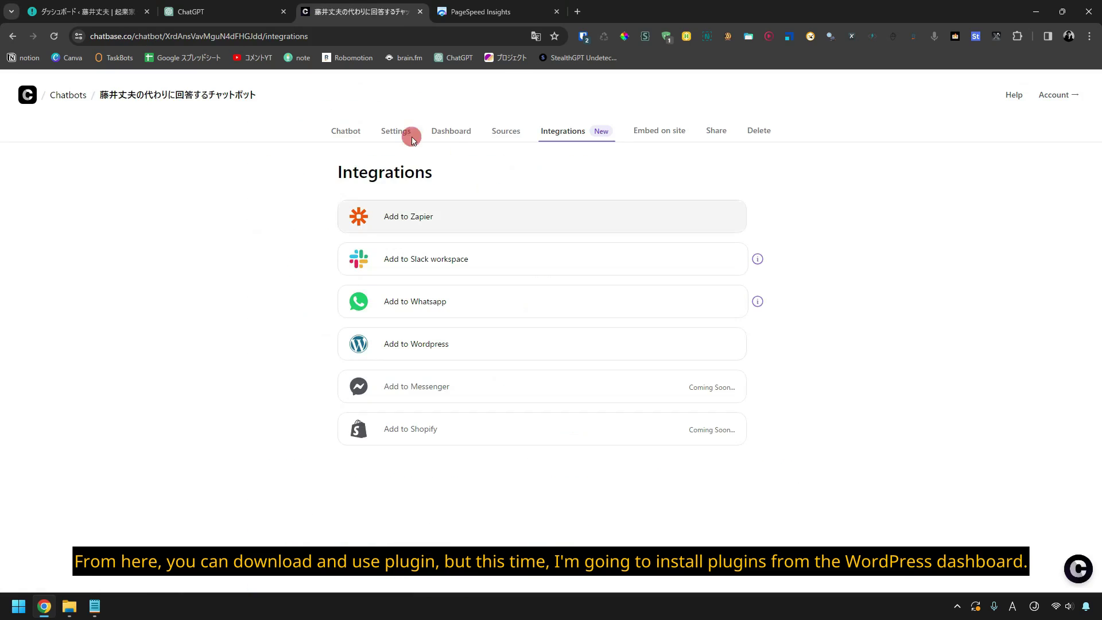
{"action": "left_click", "coordinate": [87, 12]}
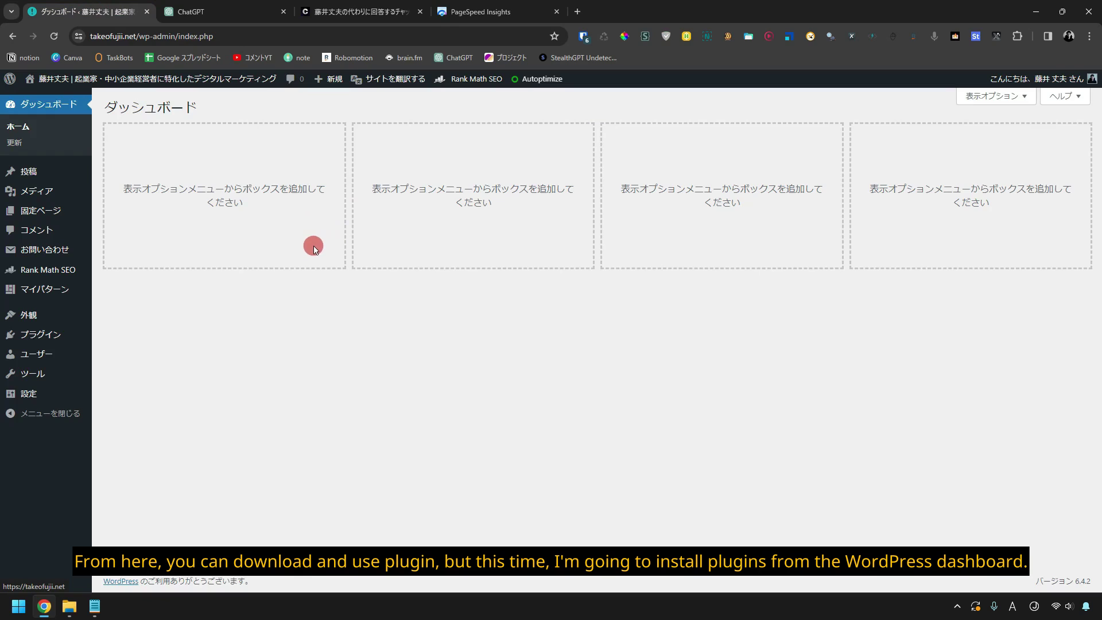
Search the plugin directory for 'ChatBase', then install and activate the Chatbase plugin (v1.0.3)
{"action": "mouse_move", "coordinate": [87, 321]}
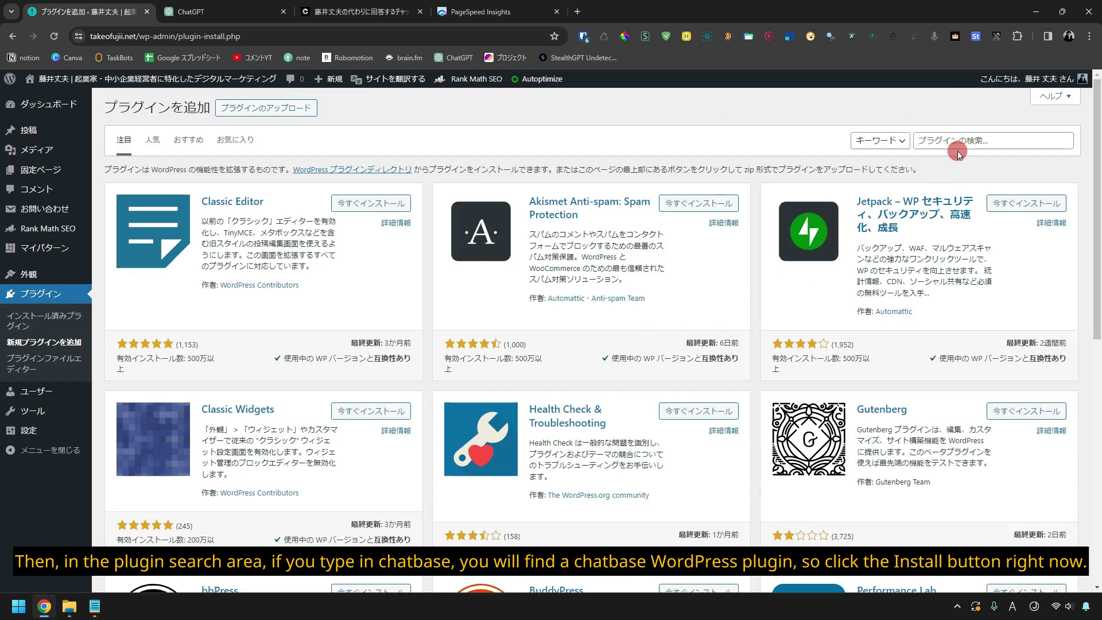
{"action": "left_click", "coordinate": [959, 143]}
{"action": "type", "text": "ChatBase"}
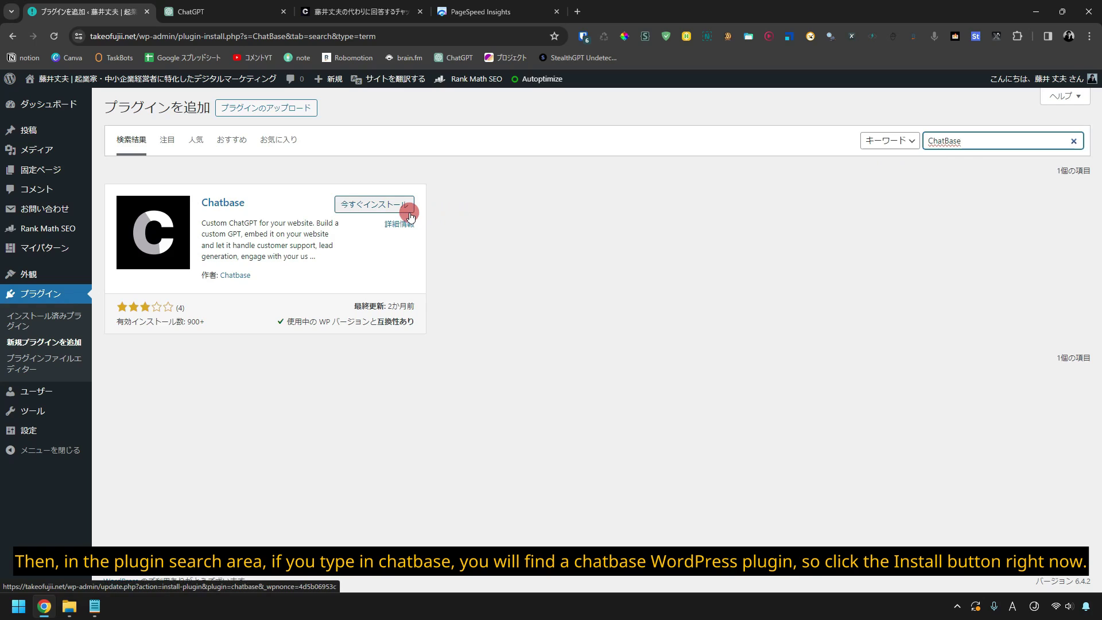
{"action": "left_click", "coordinate": [410, 211]}
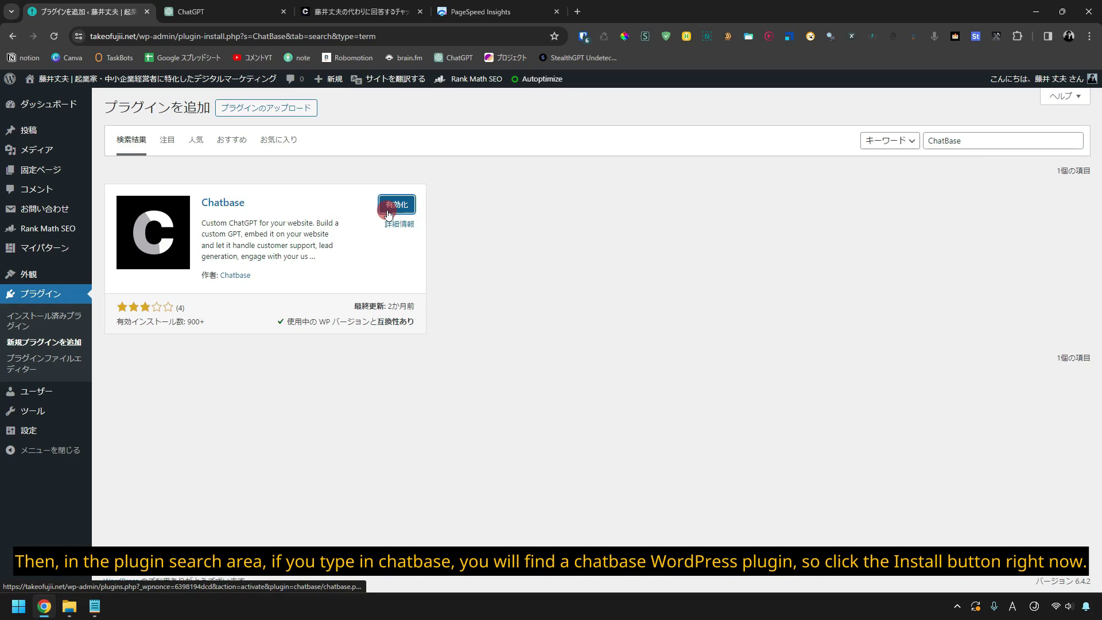
{"action": "left_click", "coordinate": [388, 212]}
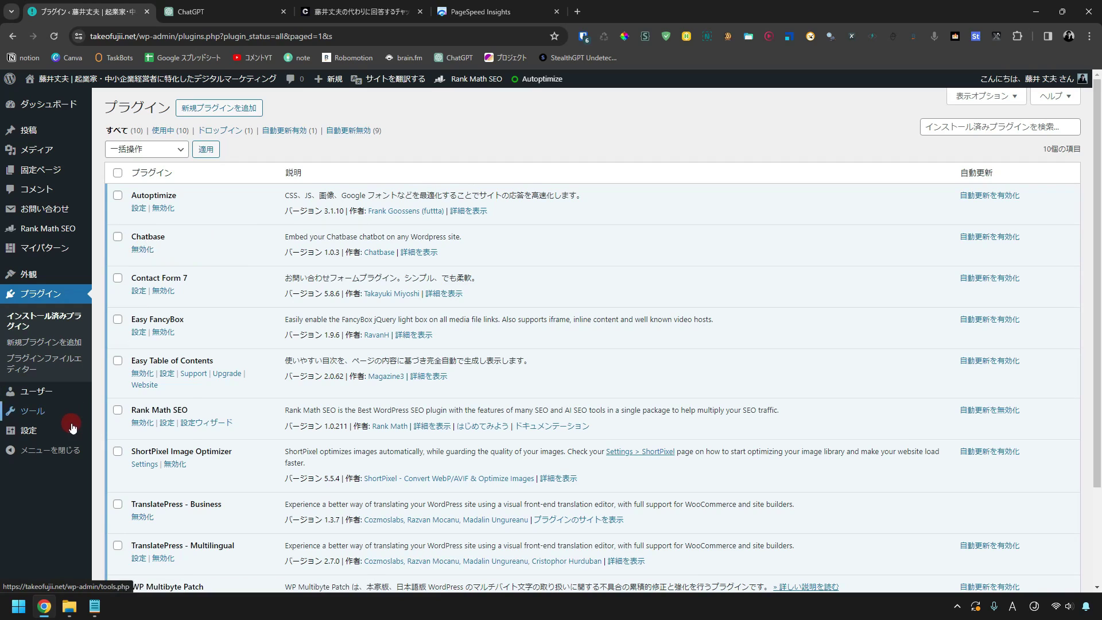
Bring up the Settings menu showing the new Chatbase Options entry
{"action": "mouse_move", "coordinate": [71, 431]}
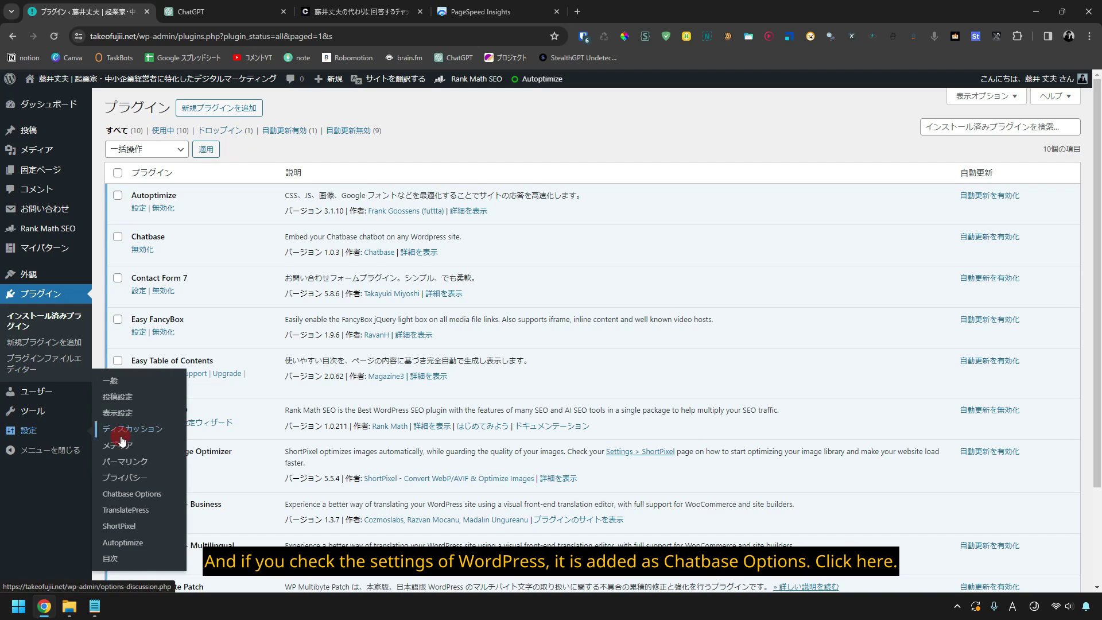
Open Chatbase Plugin Settings, select the empty Chatbot ID field, and switch back to Chatbase
{"action": "left_click", "coordinate": [126, 497]}
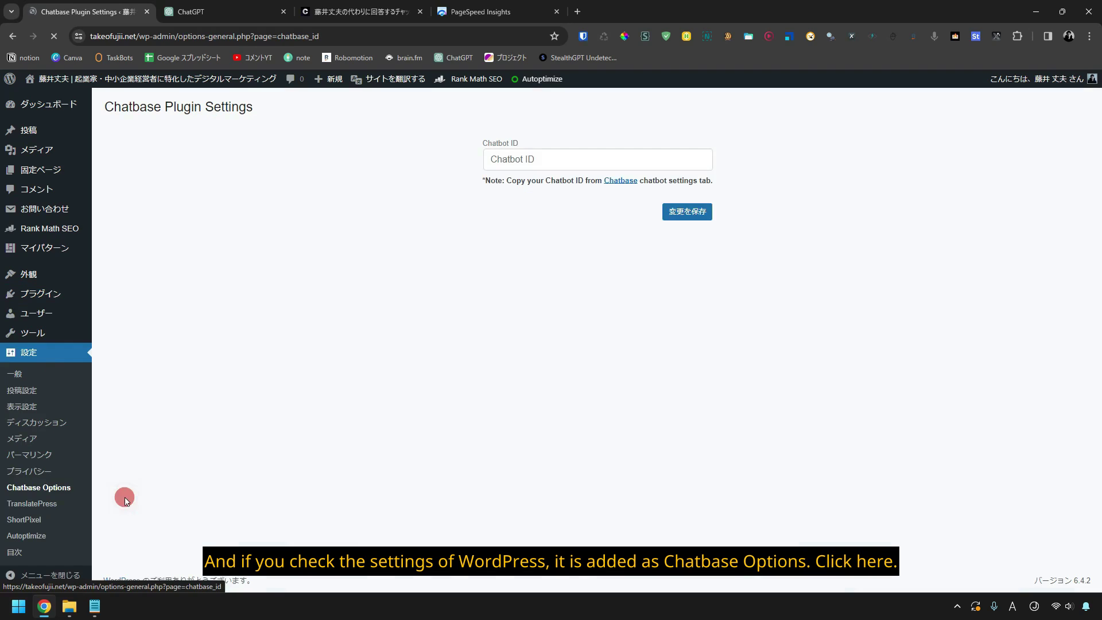
{"action": "left_click", "coordinate": [517, 194]}
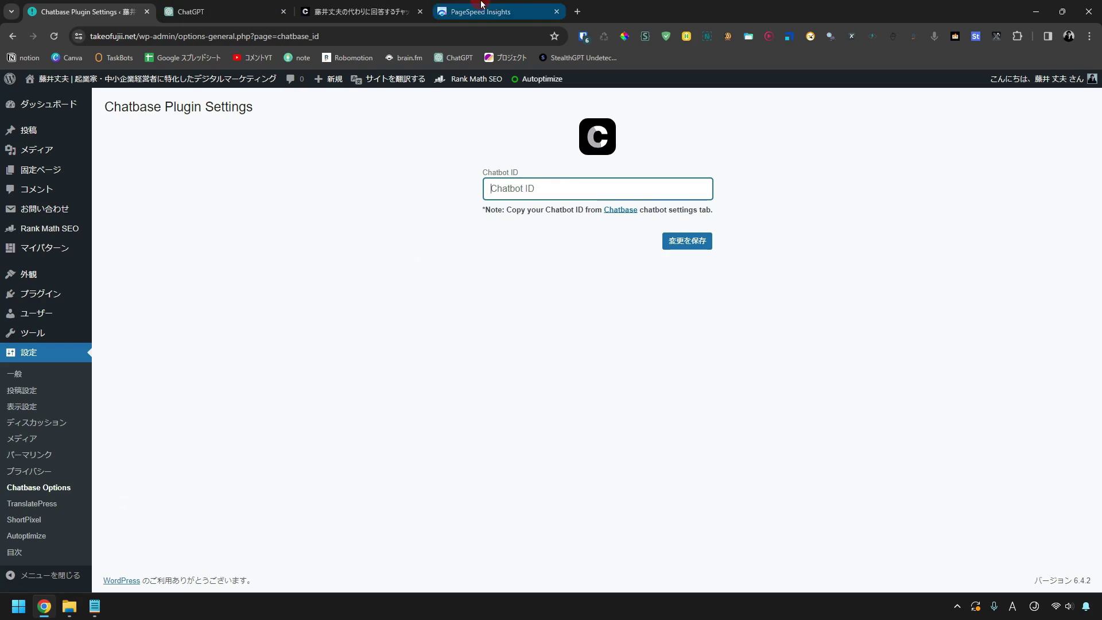
{"action": "left_click", "coordinate": [361, 11]}
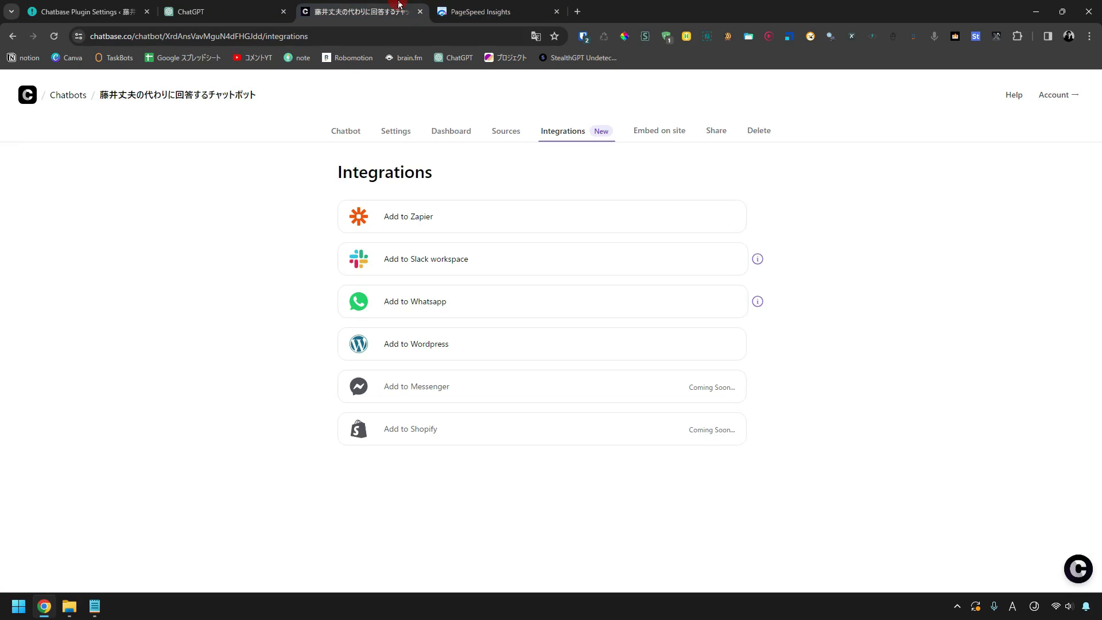
Copy the chatbot ID from the chatbot's General settings in Chatbase
{"action": "left_click", "coordinate": [390, 133]}
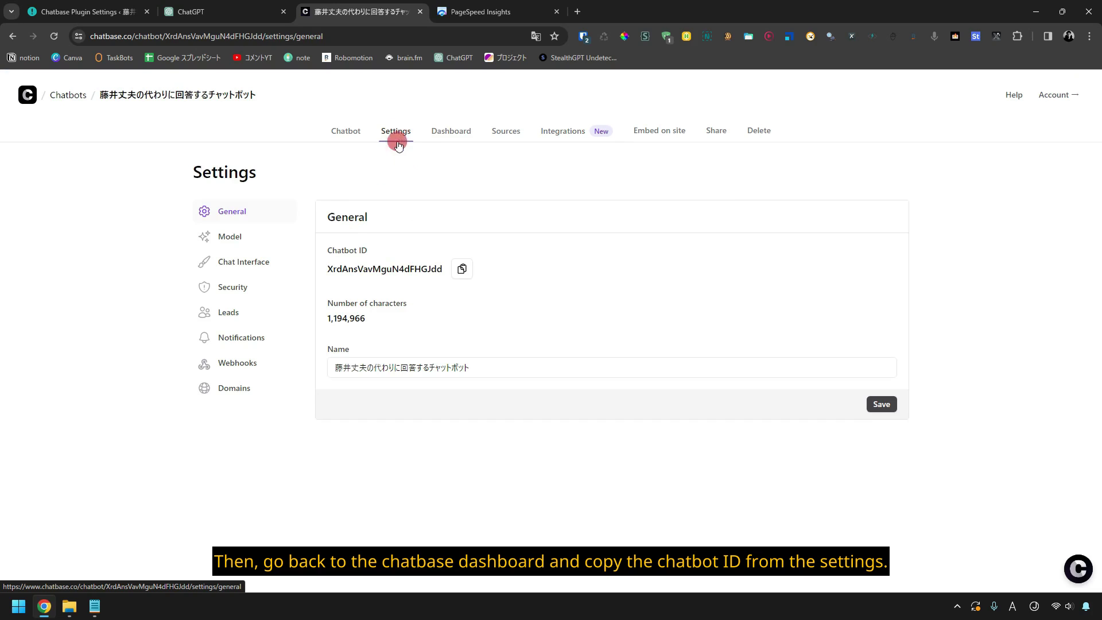
{"action": "left_click", "coordinate": [462, 271]}
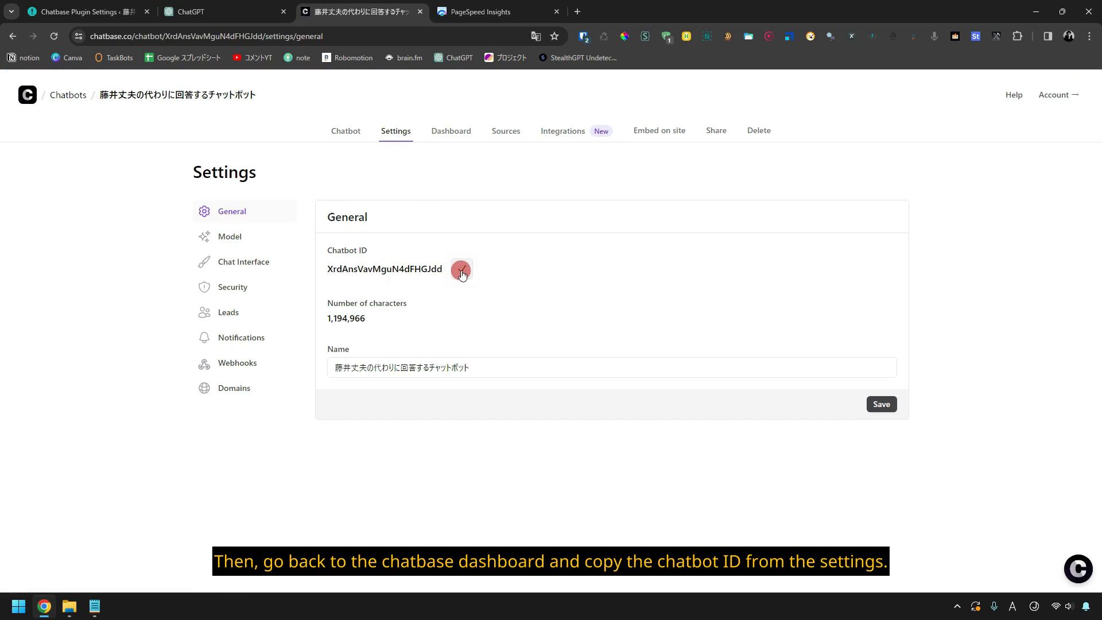
Paste and save the chatbot ID in WordPress's Chatbase settings, then view the live homepage's chat widget
{"action": "left_click", "coordinate": [86, 11]}
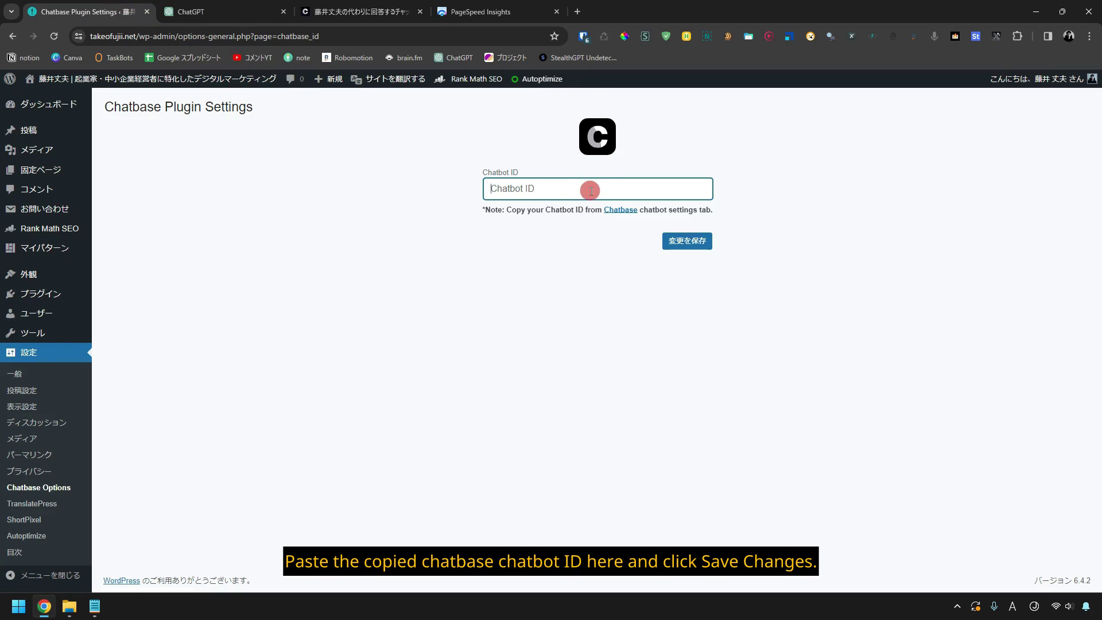
{"action": "key", "text": "ctrl+v"}
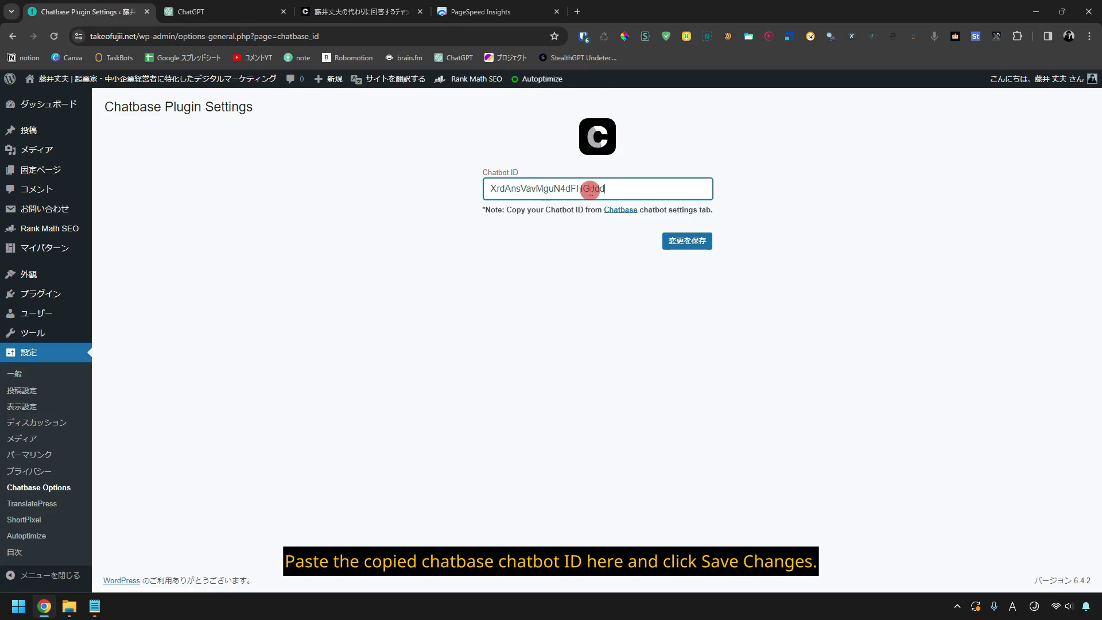
{"action": "left_click", "coordinate": [696, 243]}
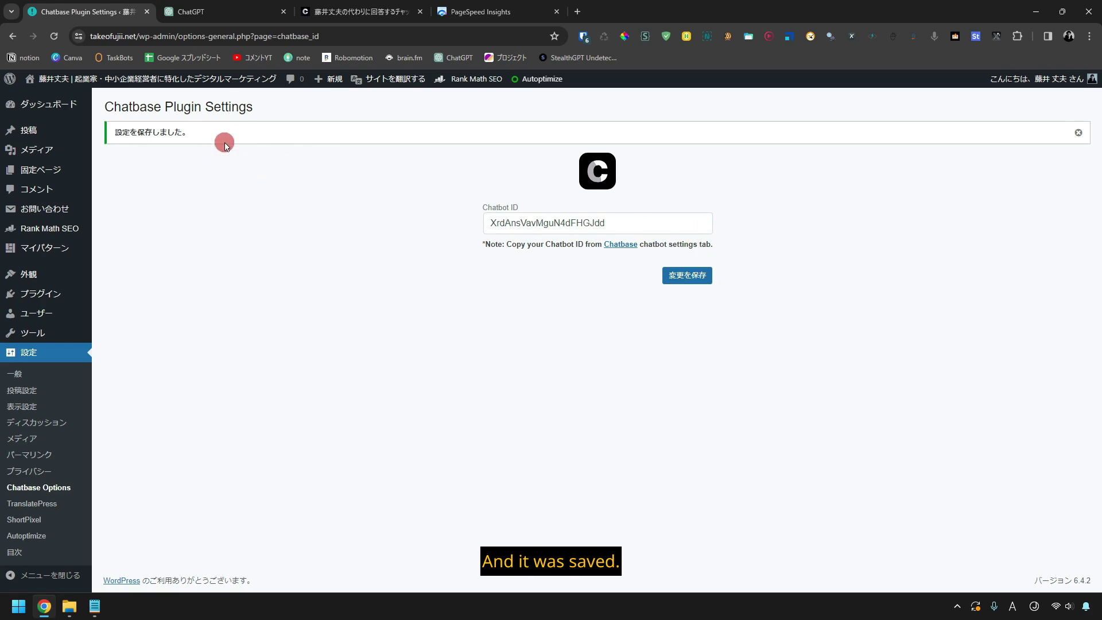
{"action": "left_click", "coordinate": [222, 86]}
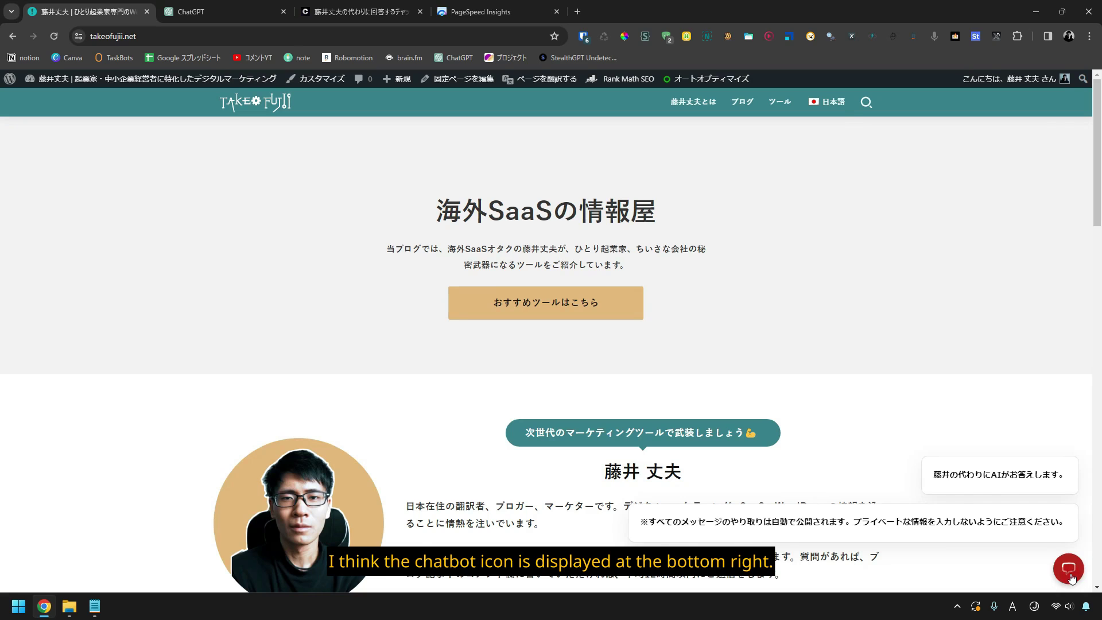
{"action": "left_click", "coordinate": [1068, 570]}
{"action": "scroll", "coordinate": [735, 312], "scroll_direction": "down", "scroll_amount": 5}
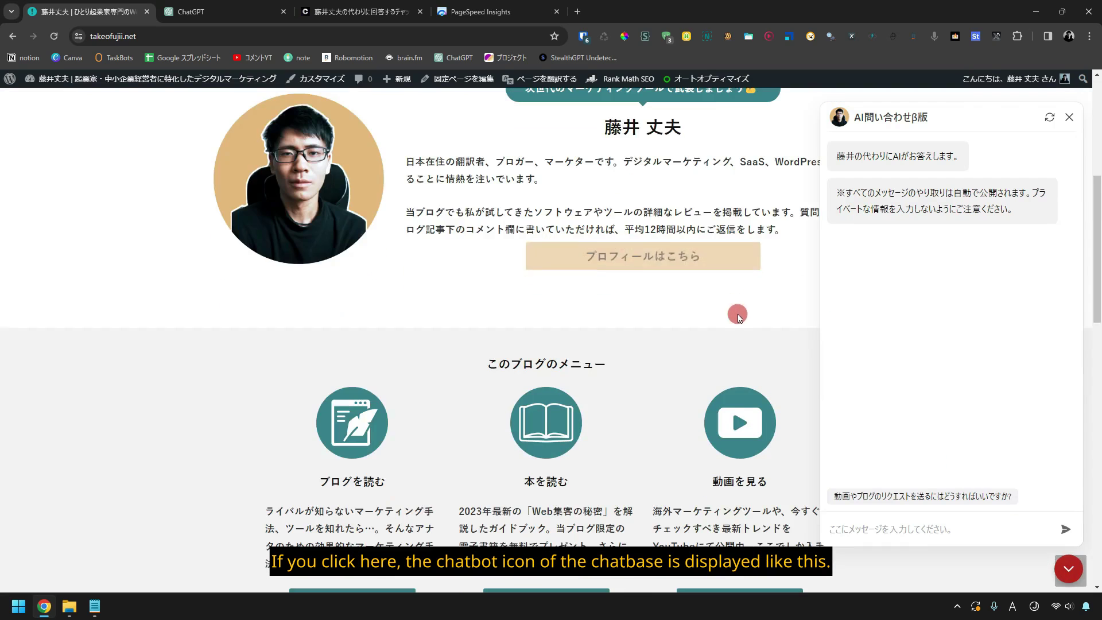
{"action": "scroll", "coordinate": [744, 327], "scroll_direction": "up", "scroll_amount": 5}
{"action": "scroll", "coordinate": [751, 313], "scroll_direction": "down", "scroll_amount": 5}
{"action": "scroll", "coordinate": [752, 311], "scroll_direction": "up", "scroll_amount": 5}
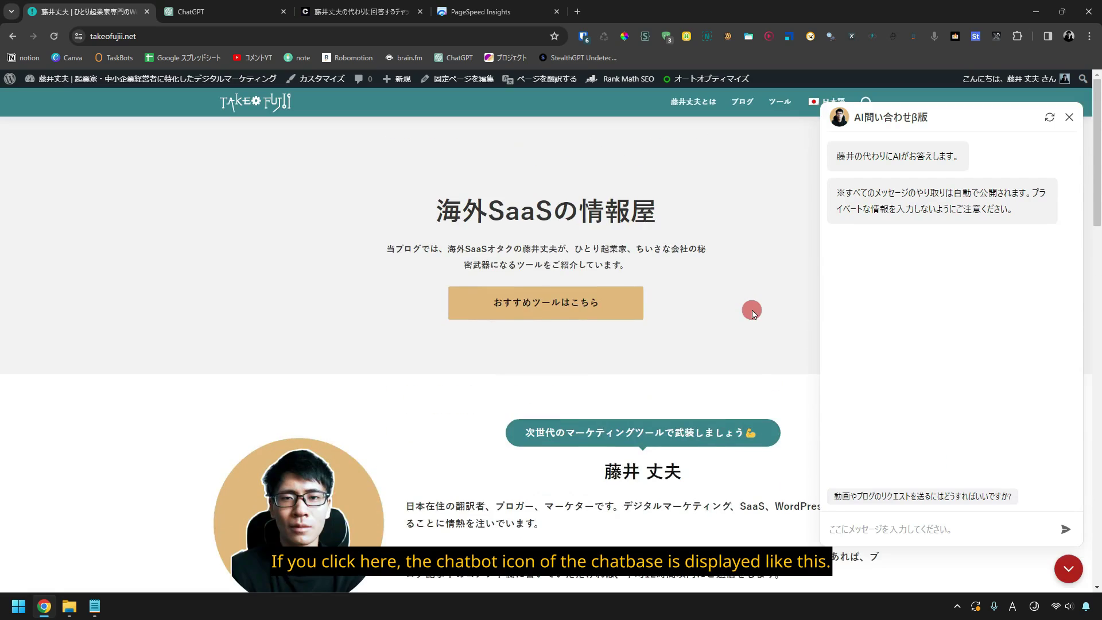
{"action": "scroll", "coordinate": [752, 312], "scroll_direction": "down", "scroll_amount": 5}
{"action": "scroll", "coordinate": [757, 315], "scroll_direction": "up", "scroll_amount": 5}
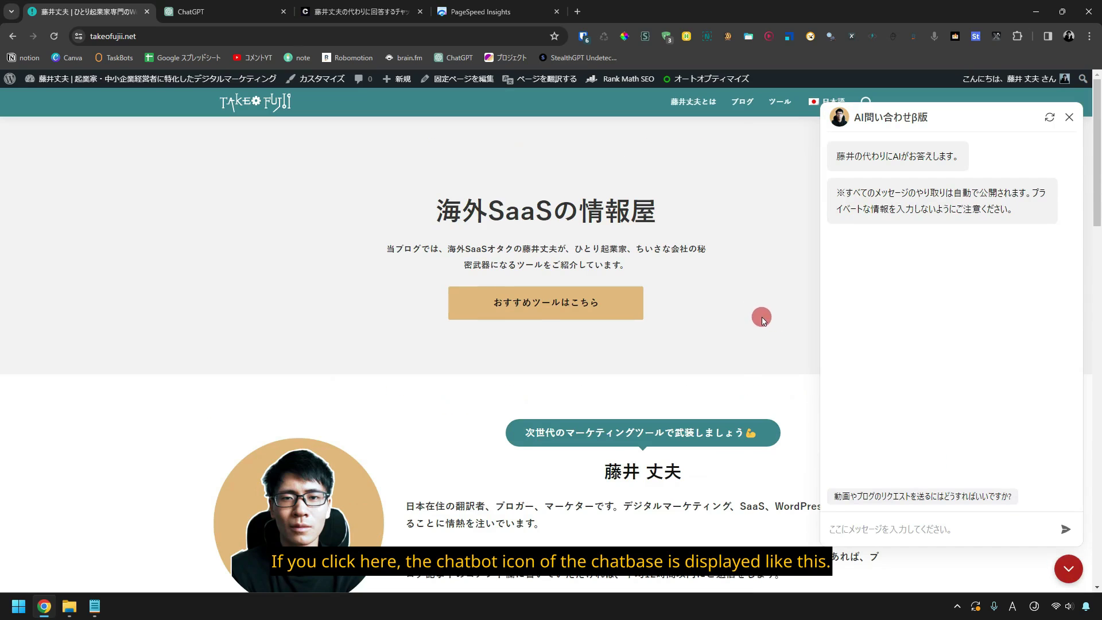
{"action": "left_click", "coordinate": [1061, 573]}
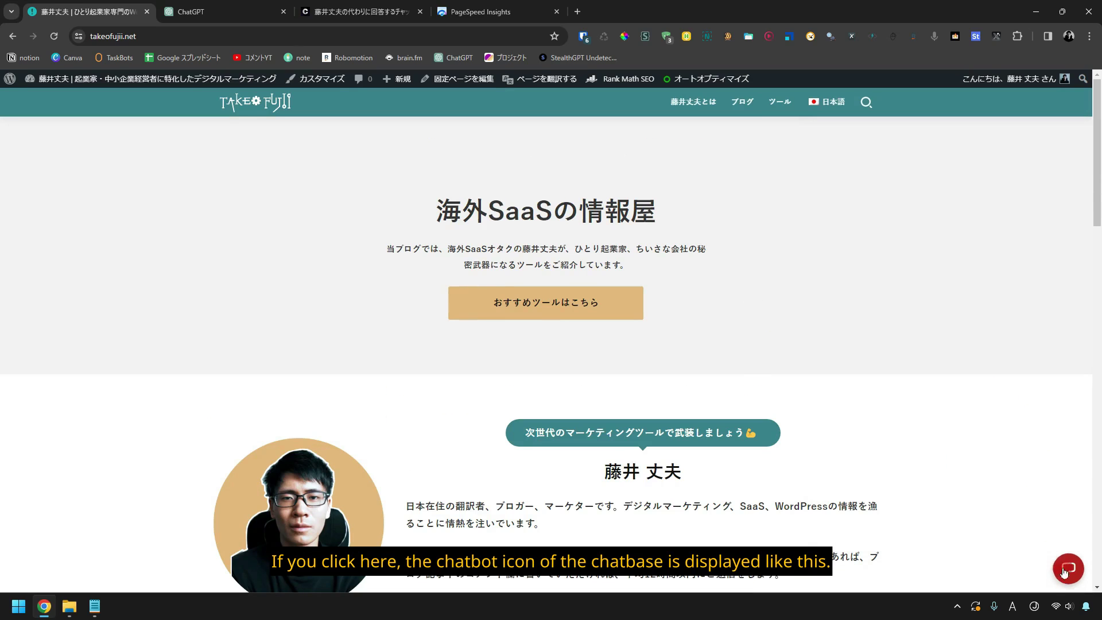
{"action": "left_click", "coordinate": [746, 109]}
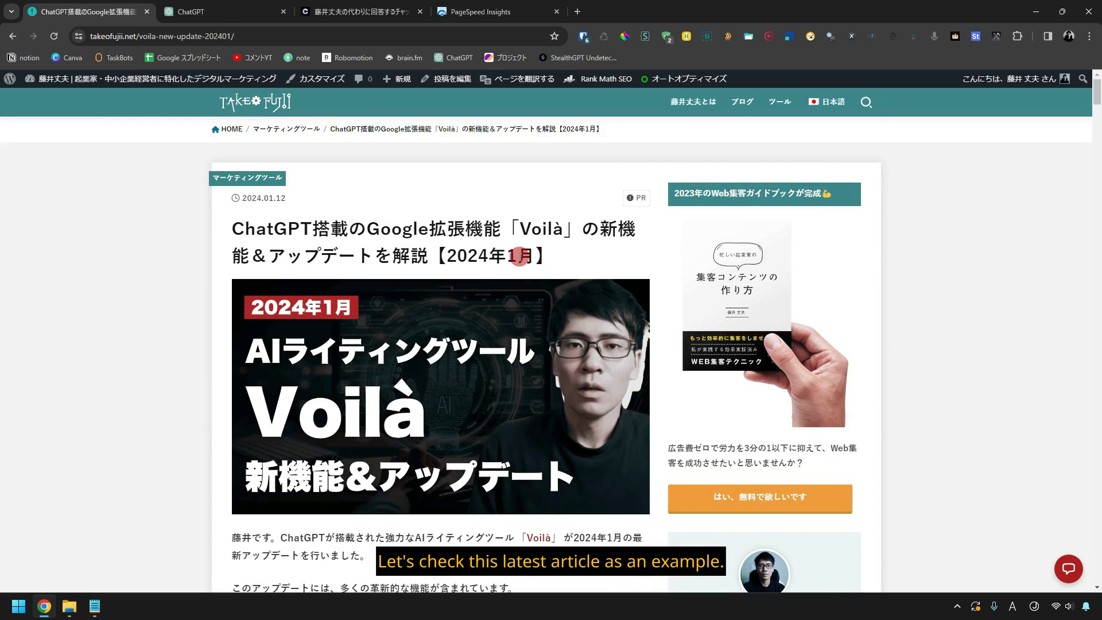
Check the pre-Chatbase PageSpeed scores for the Voilà article (63 mobile, 95 desktop), then return to the article
{"action": "left_click", "coordinate": [509, 17]}
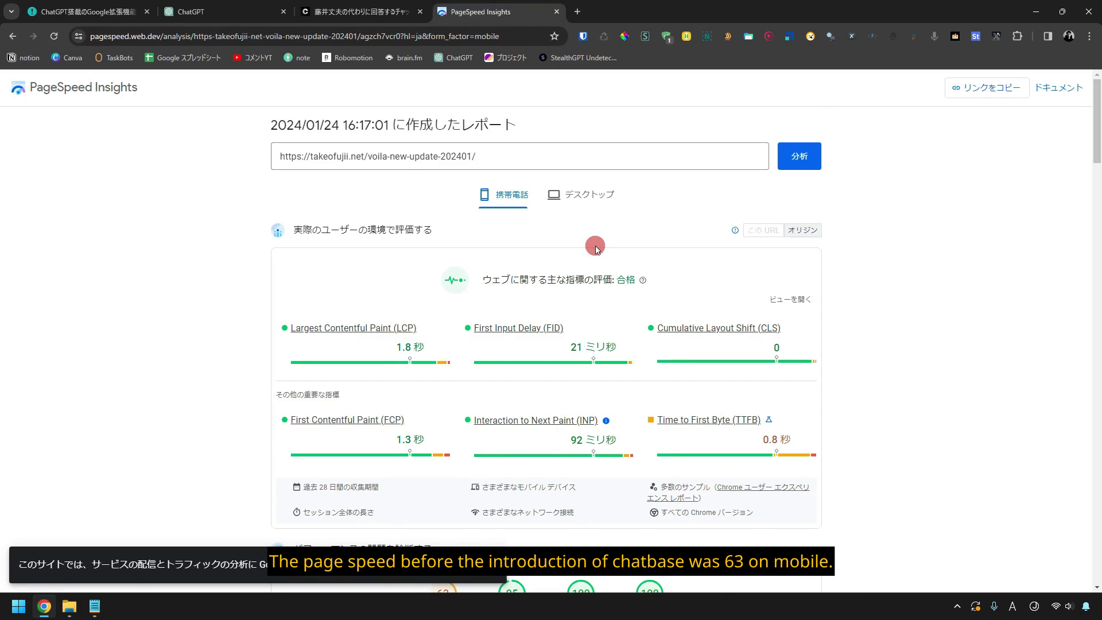
{"action": "scroll", "coordinate": [594, 247], "scroll_direction": "down", "scroll_amount": 3}
{"action": "scroll", "coordinate": [465, 459], "scroll_direction": "down", "scroll_amount": 2}
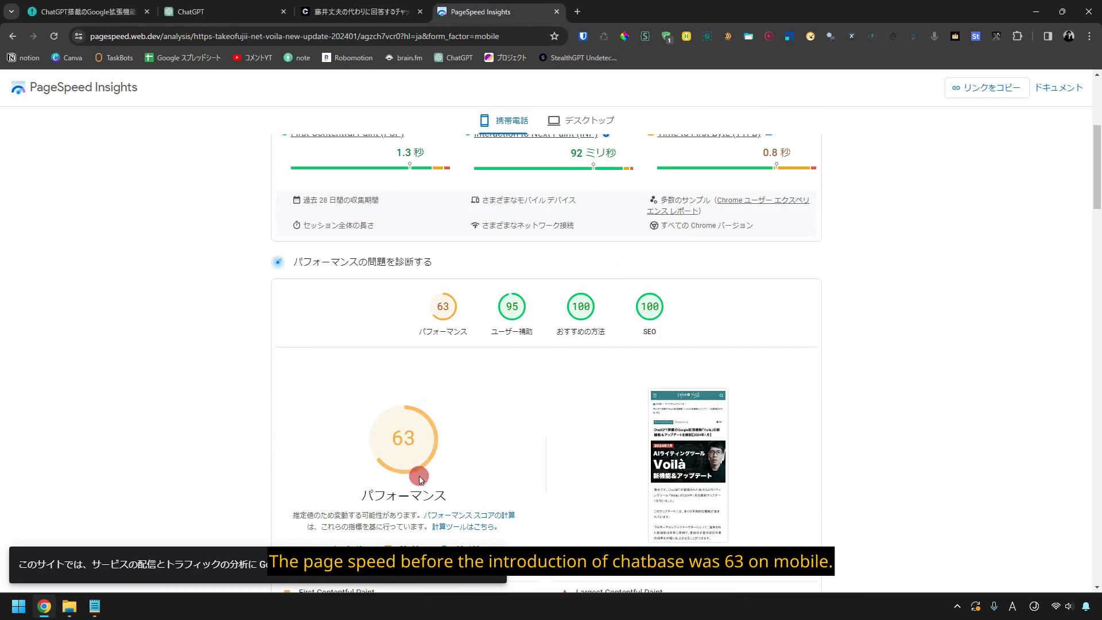
{"action": "scroll", "coordinate": [525, 405], "scroll_direction": "up", "scroll_amount": 5}
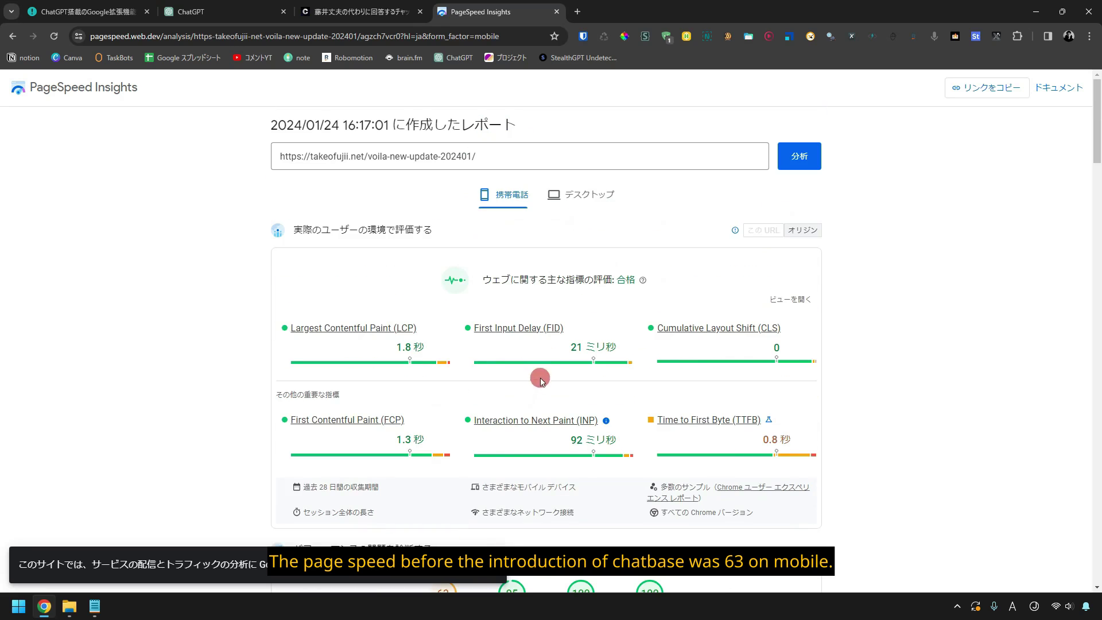
{"action": "left_click", "coordinate": [575, 198]}
{"action": "scroll", "coordinate": [485, 278], "scroll_direction": "down", "scroll_amount": 5}
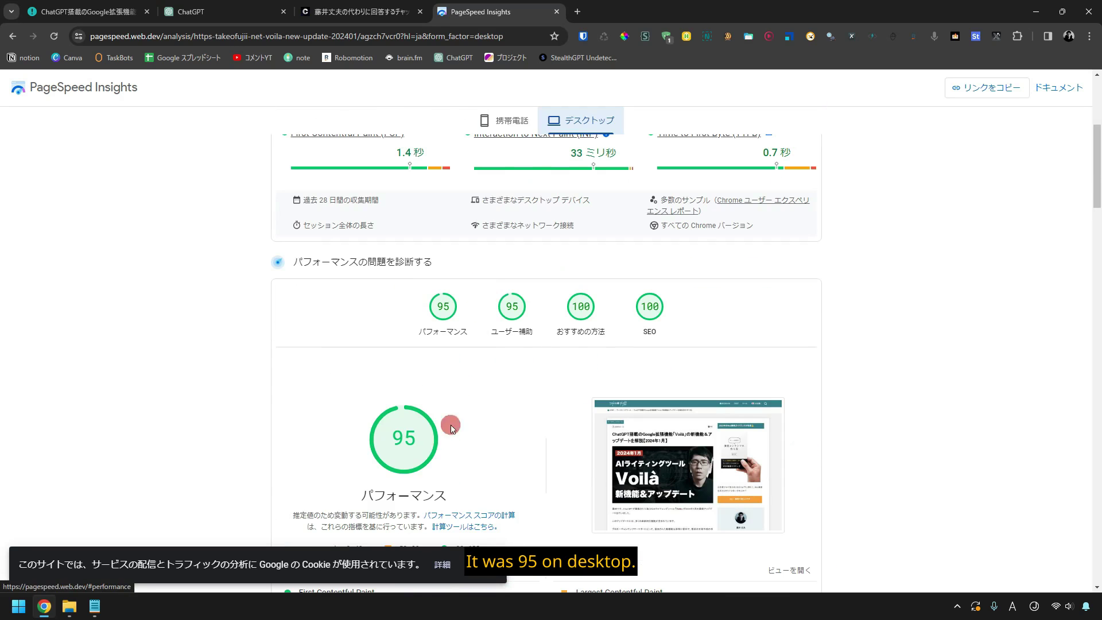
{"action": "scroll", "coordinate": [454, 396], "scroll_direction": "up", "scroll_amount": 1}
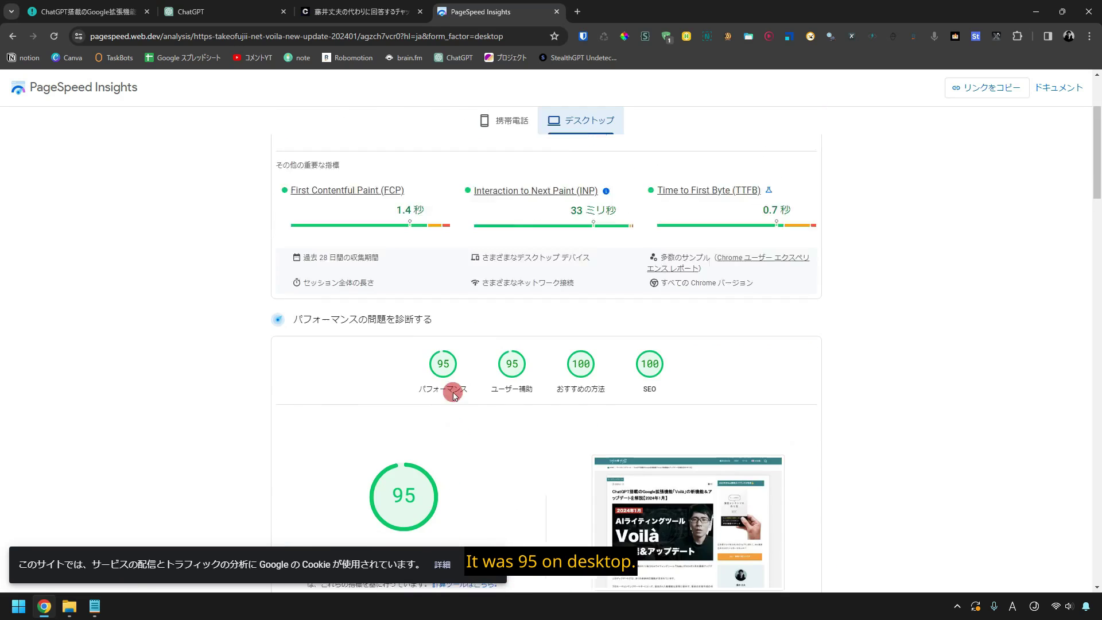
{"action": "scroll", "coordinate": [453, 396], "scroll_direction": "up", "scroll_amount": 5}
{"action": "left_click", "coordinate": [86, 11]}
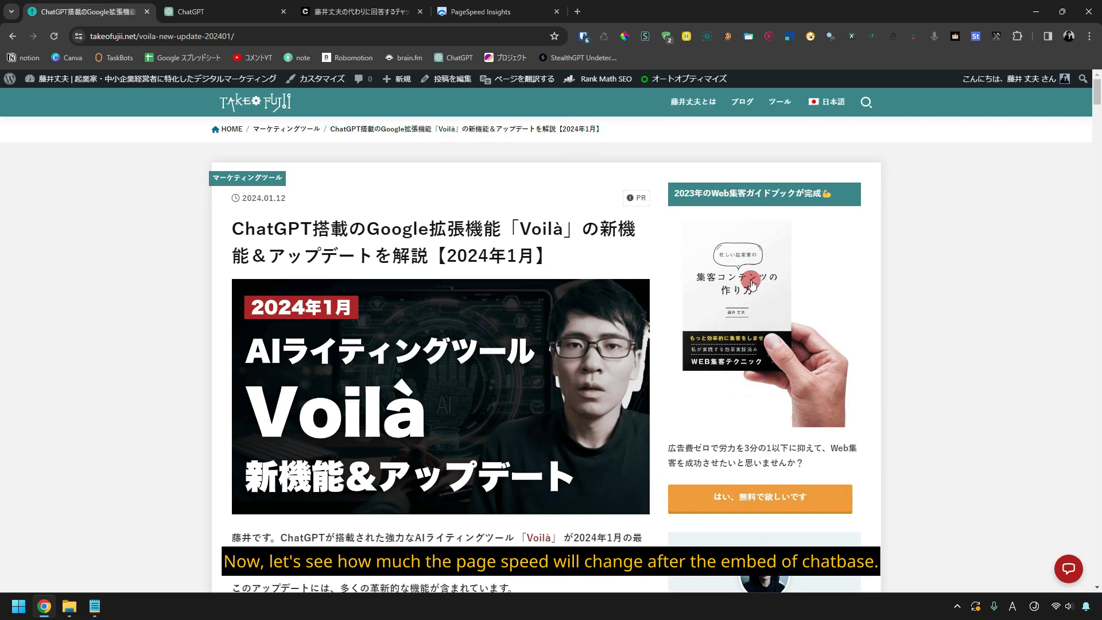
Re-run PageSpeed analysis on the Voilà article URL, browsing the article while it runs
{"action": "left_click", "coordinate": [501, 11]}
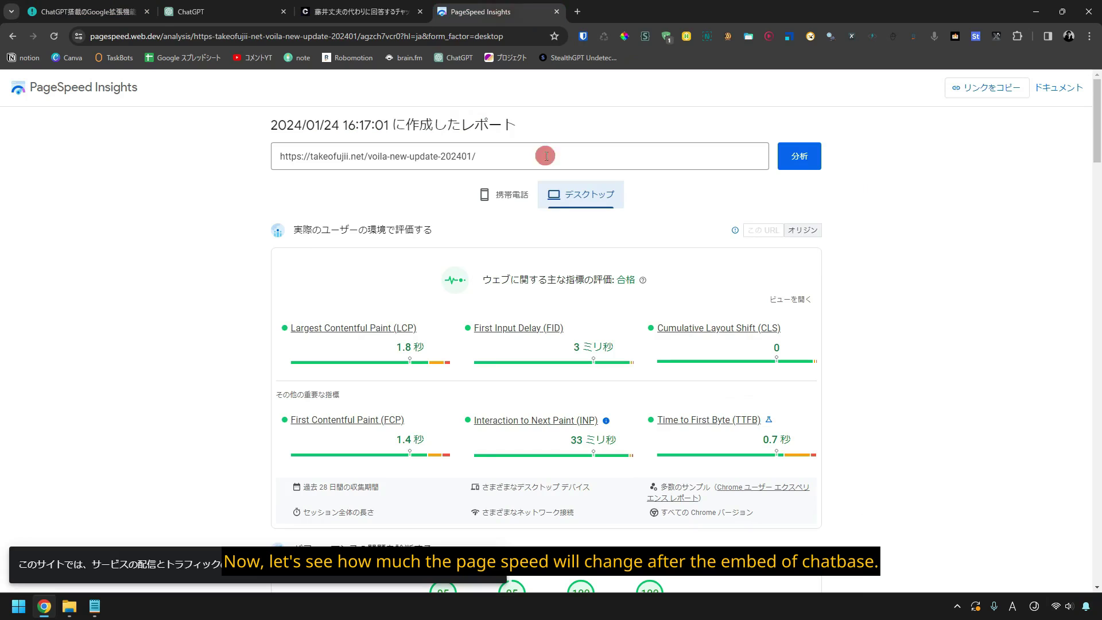
{"action": "left_click", "coordinate": [805, 165]}
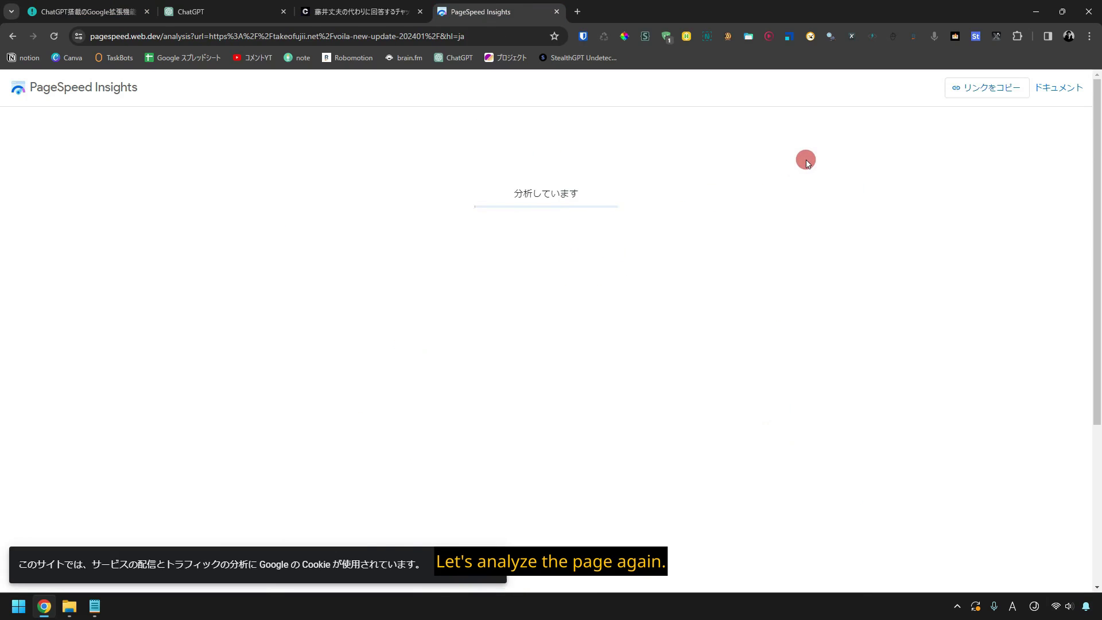
{"action": "scroll", "coordinate": [536, 164], "scroll_direction": "down", "scroll_amount": 4}
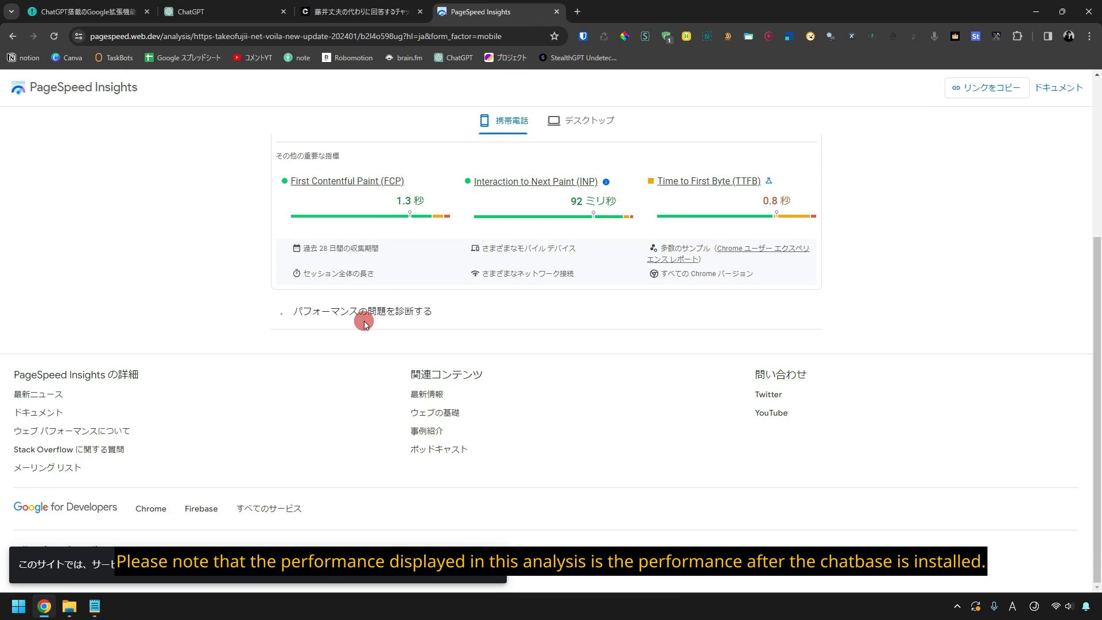
{"action": "key", "text": "ctrl+1"}
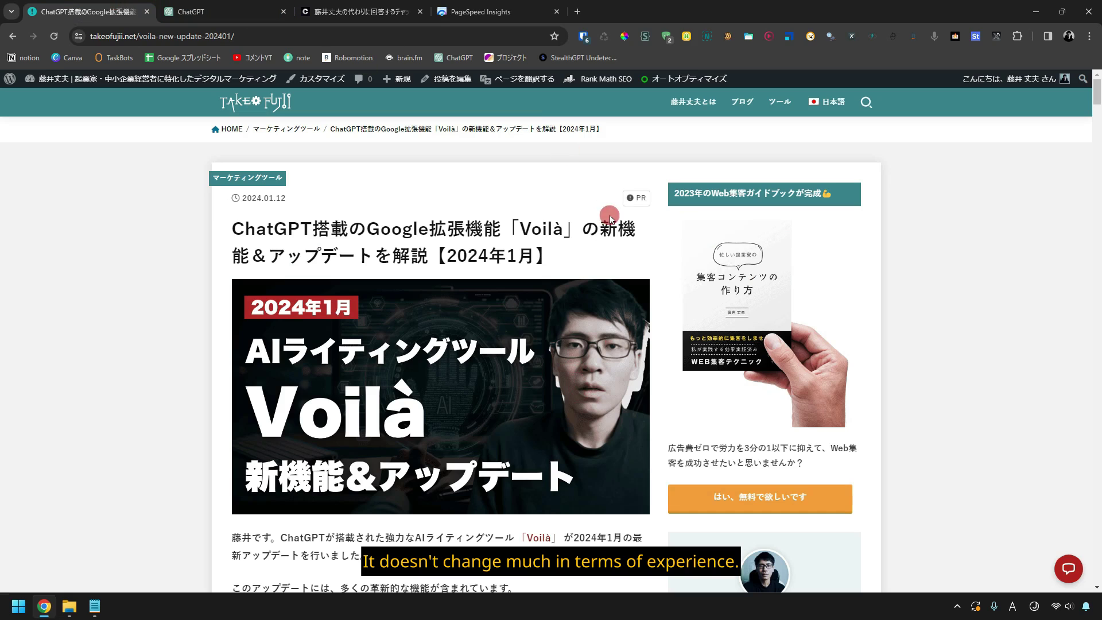
{"action": "scroll", "coordinate": [968, 193], "scroll_direction": "down", "scroll_amount": 8}
{"action": "scroll", "coordinate": [970, 209], "scroll_direction": "up", "scroll_amount": 8}
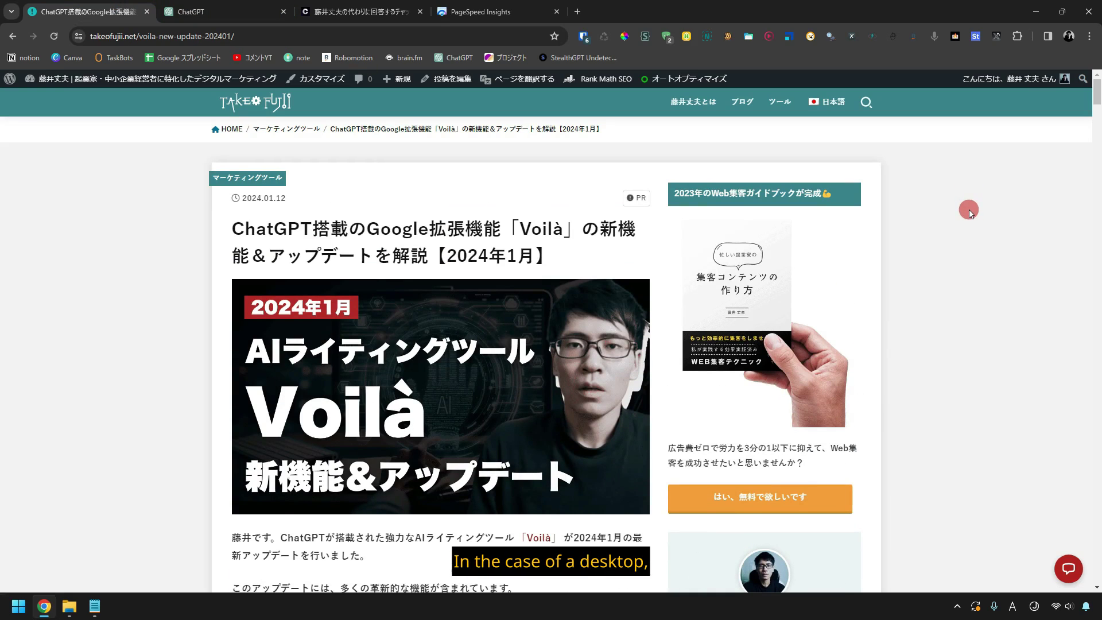
{"action": "scroll", "coordinate": [968, 208], "scroll_direction": "down", "scroll_amount": 15}
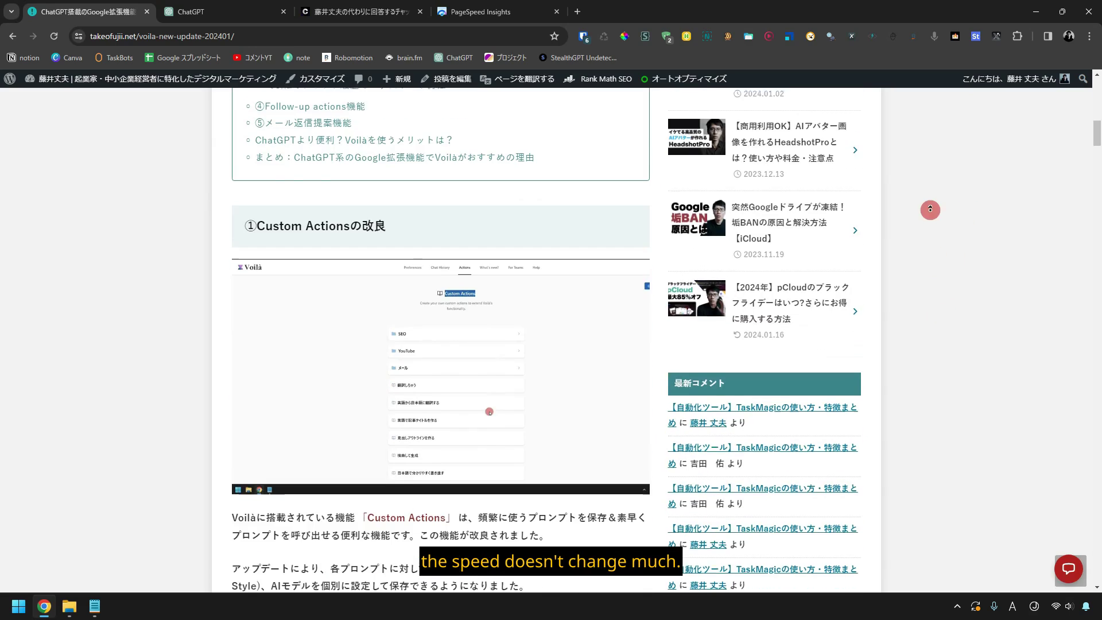
{"action": "scroll", "coordinate": [930, 205], "scroll_direction": "up", "scroll_amount": 15}
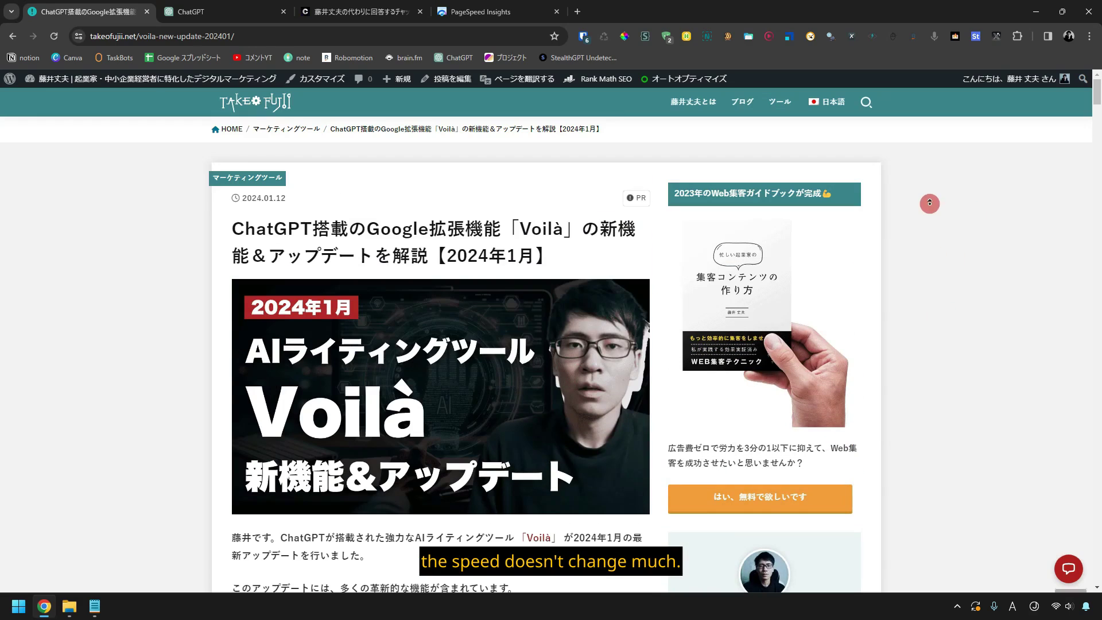
Review the new post-Chatbase mobile performance score of 44
{"action": "left_click", "coordinate": [485, 13]}
{"action": "scroll", "coordinate": [570, 172], "scroll_direction": "up", "scroll_amount": 4}
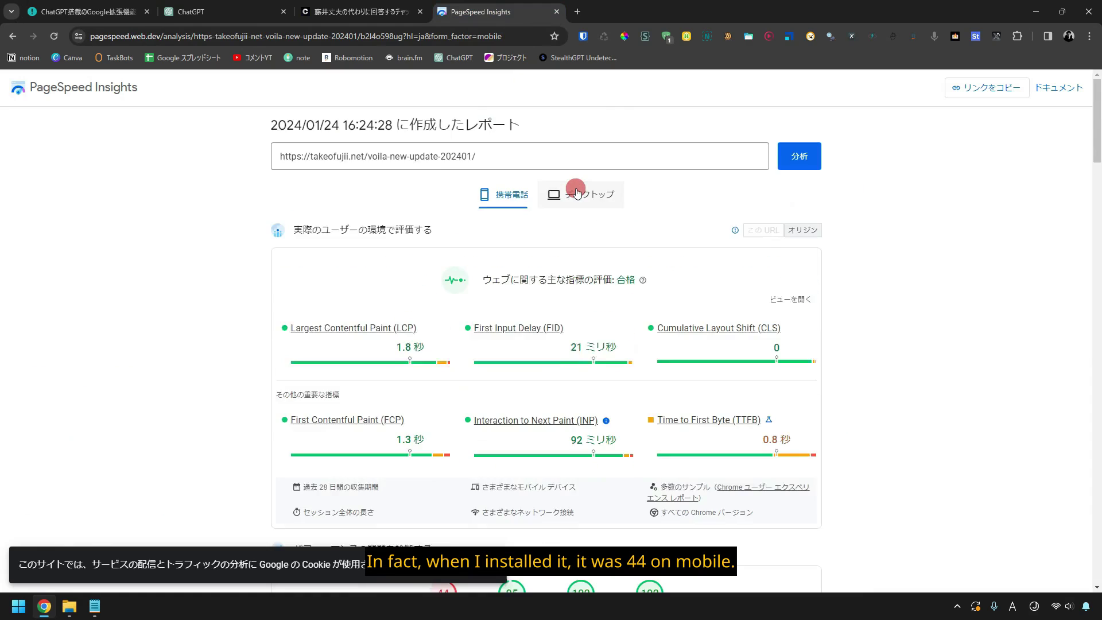
{"action": "scroll", "coordinate": [570, 186], "scroll_direction": "down", "scroll_amount": 6}
{"action": "mouse_move", "coordinate": [427, 370]}
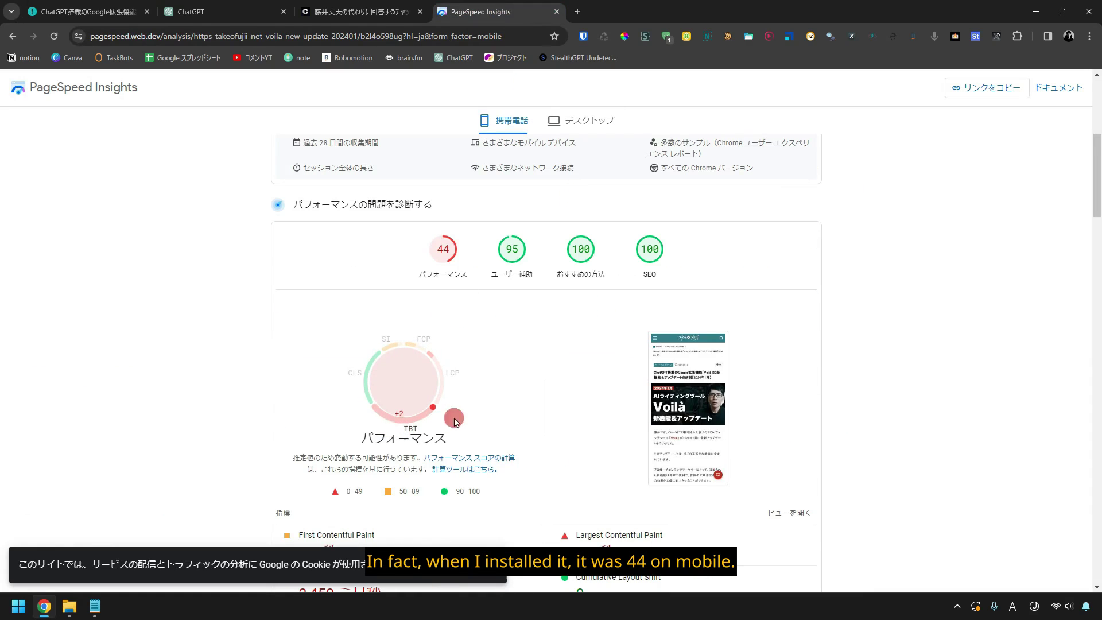
{"action": "scroll", "coordinate": [565, 339], "scroll_direction": "up", "scroll_amount": 6}
Review the new report's desktop results, scoring 96
{"action": "left_click", "coordinate": [574, 190]}
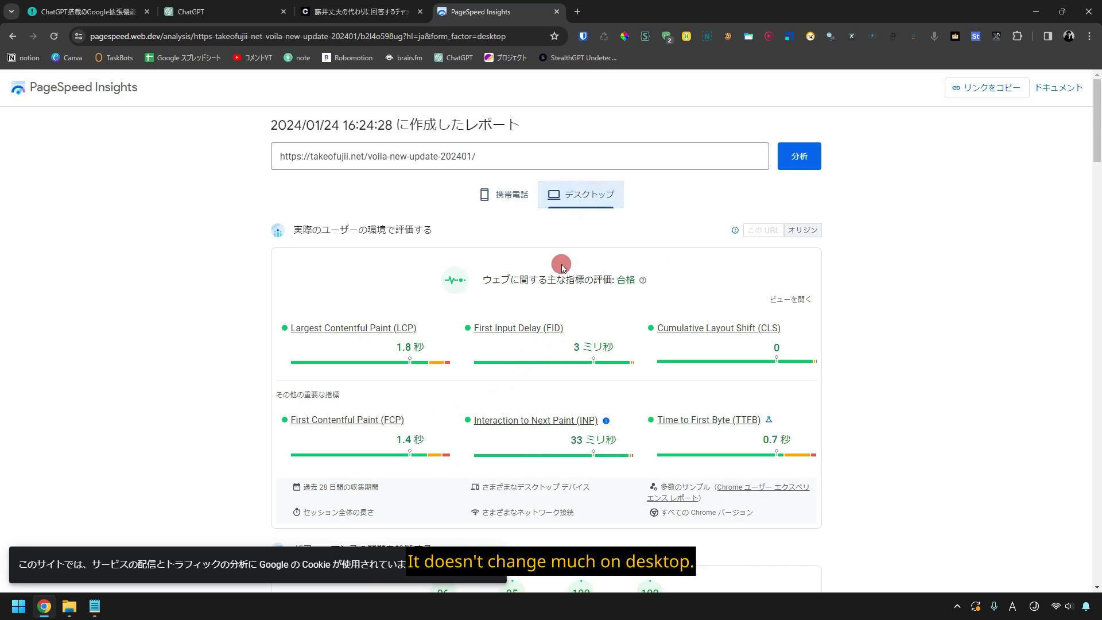
{"action": "scroll", "coordinate": [561, 276], "scroll_direction": "down", "scroll_amount": 3}
{"action": "scroll", "coordinate": [560, 284], "scroll_direction": "down", "scroll_amount": 3}
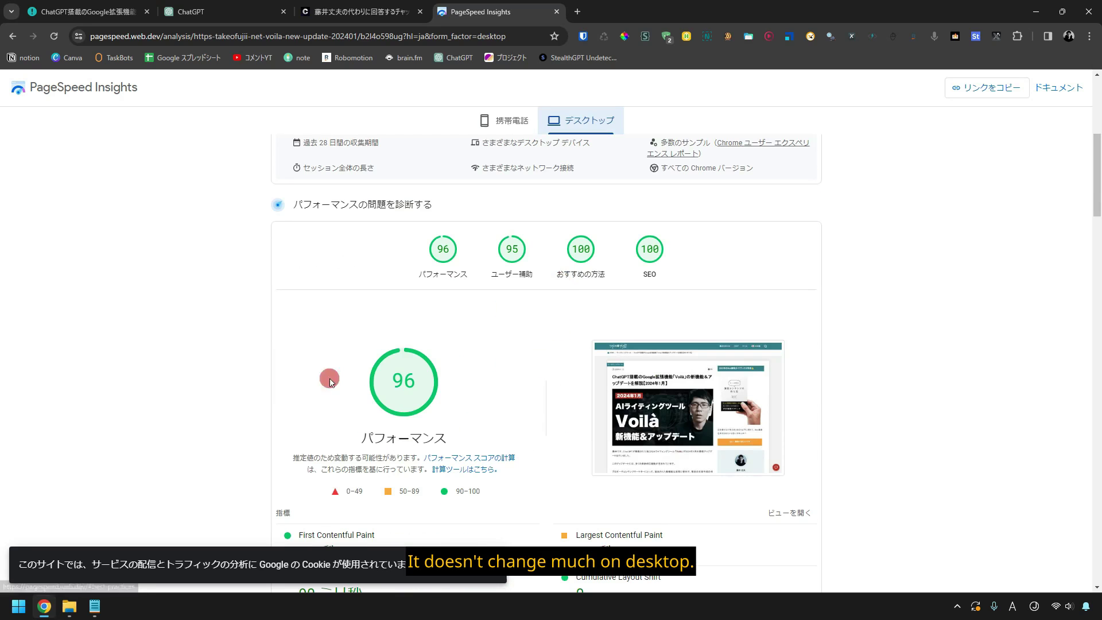
{"action": "scroll", "coordinate": [422, 425], "scroll_direction": "up", "scroll_amount": 6}
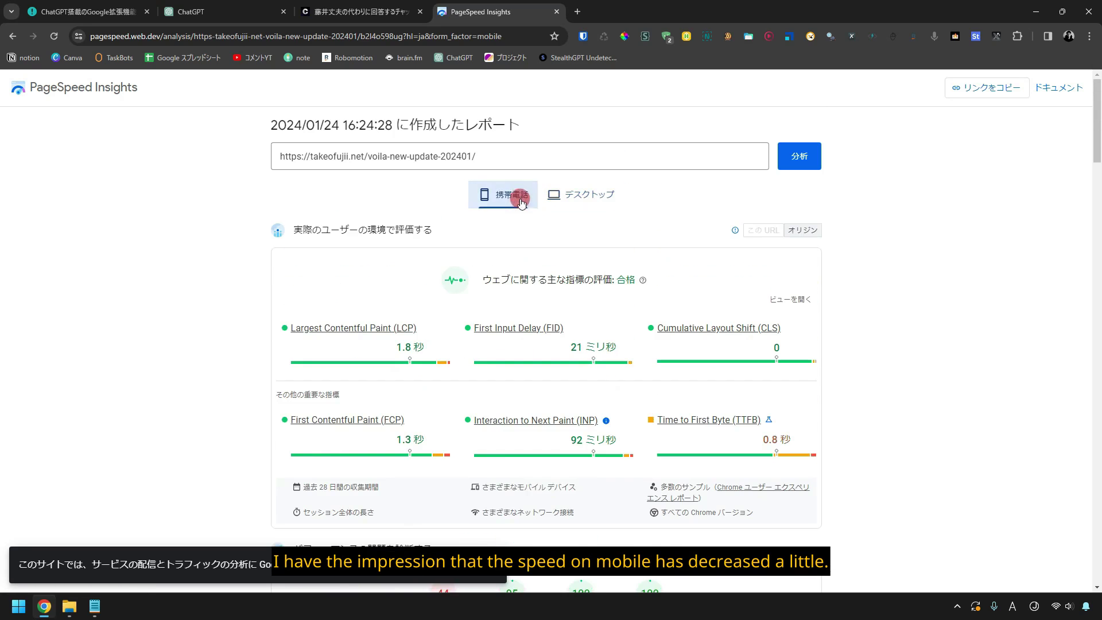
{"action": "scroll", "coordinate": [521, 202], "scroll_direction": "down", "scroll_amount": 5}
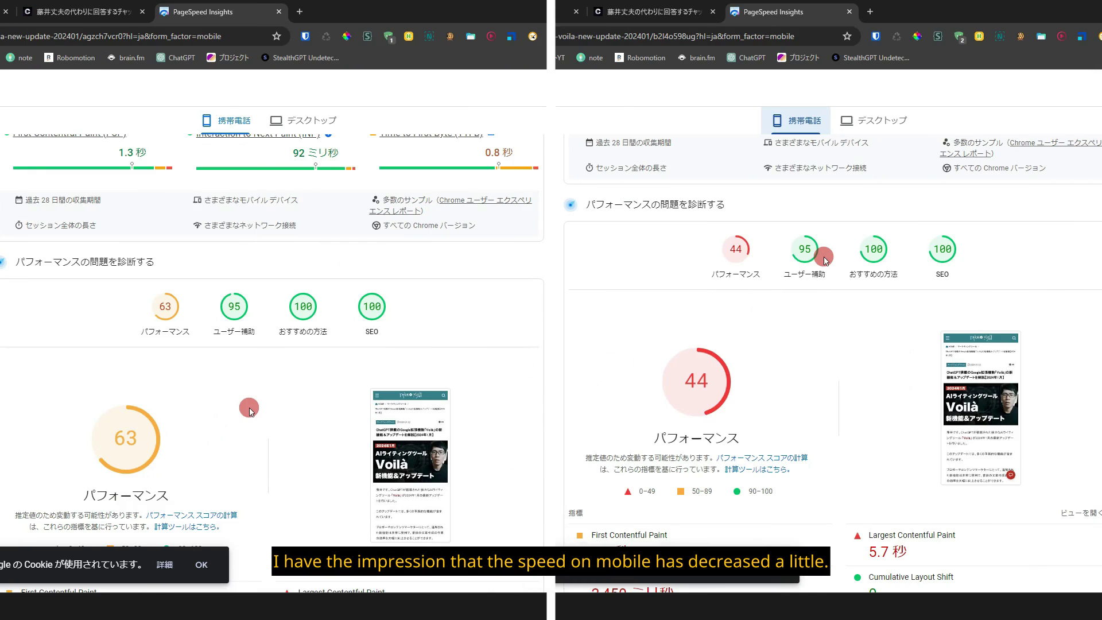
{"action": "scroll", "coordinate": [824, 259], "scroll_direction": "down", "scroll_amount": 8}
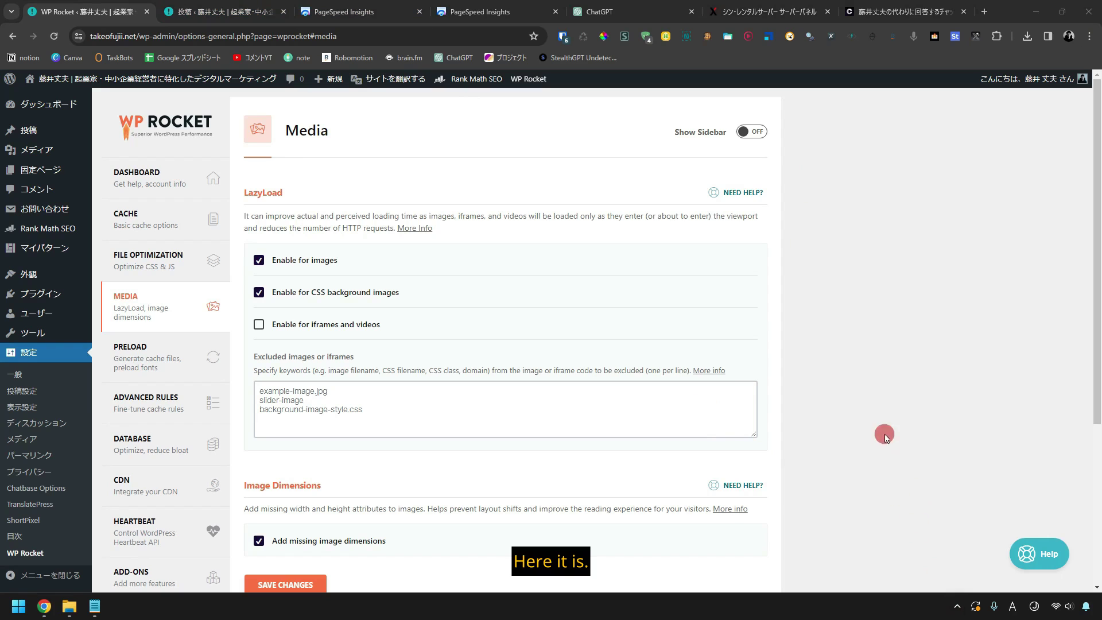
{"action": "left_click", "coordinate": [465, 12]}
{"action": "scroll", "coordinate": [524, 148], "scroll_direction": "up", "scroll_amount": 10}
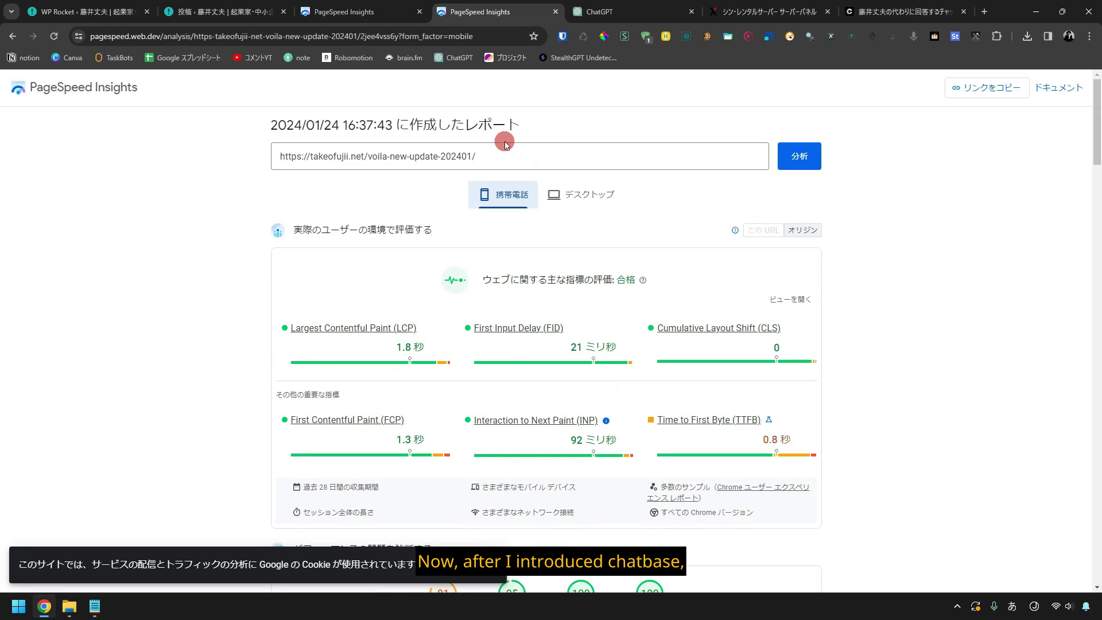
{"action": "scroll", "coordinate": [504, 137], "scroll_direction": "down", "scroll_amount": 3}
{"action": "scroll", "coordinate": [367, 121], "scroll_direction": "up", "scroll_amount": 2}
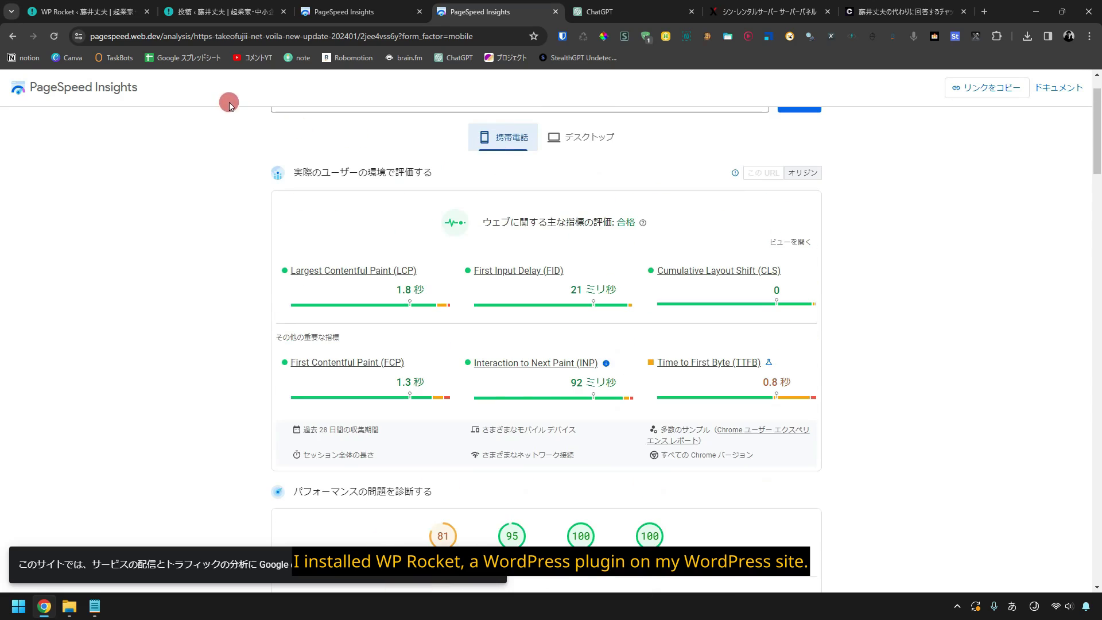
{"action": "left_click", "coordinate": [86, 11]}
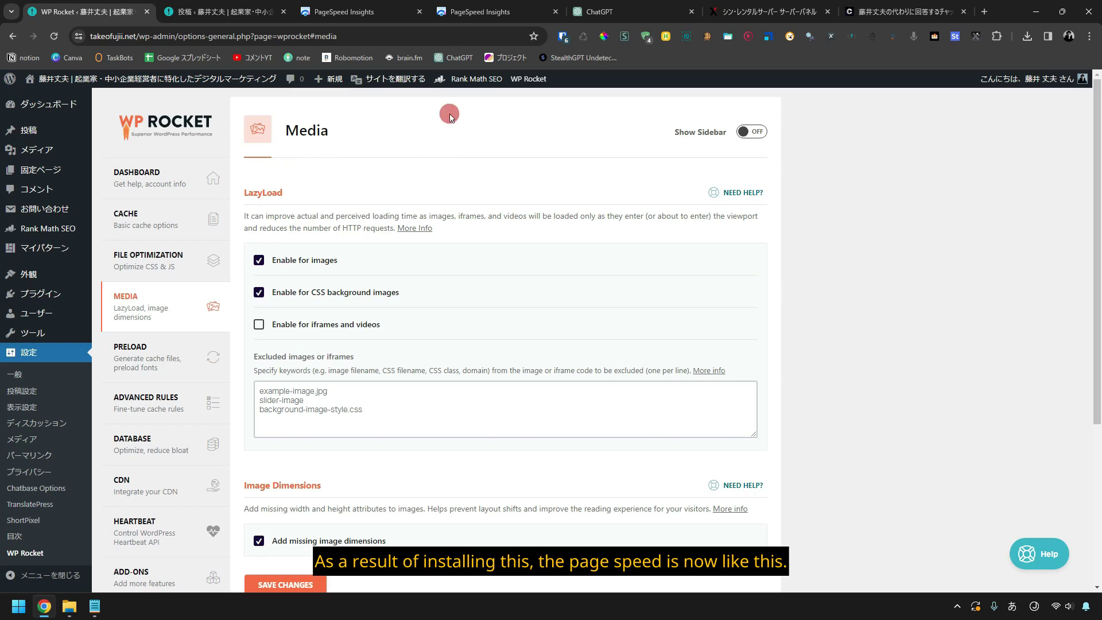
Review the PageSpeed report scoring 81 on mobile, along with its desktop results
{"action": "left_click", "coordinate": [482, 12]}
{"action": "scroll", "coordinate": [518, 142], "scroll_direction": "up", "scroll_amount": 1}
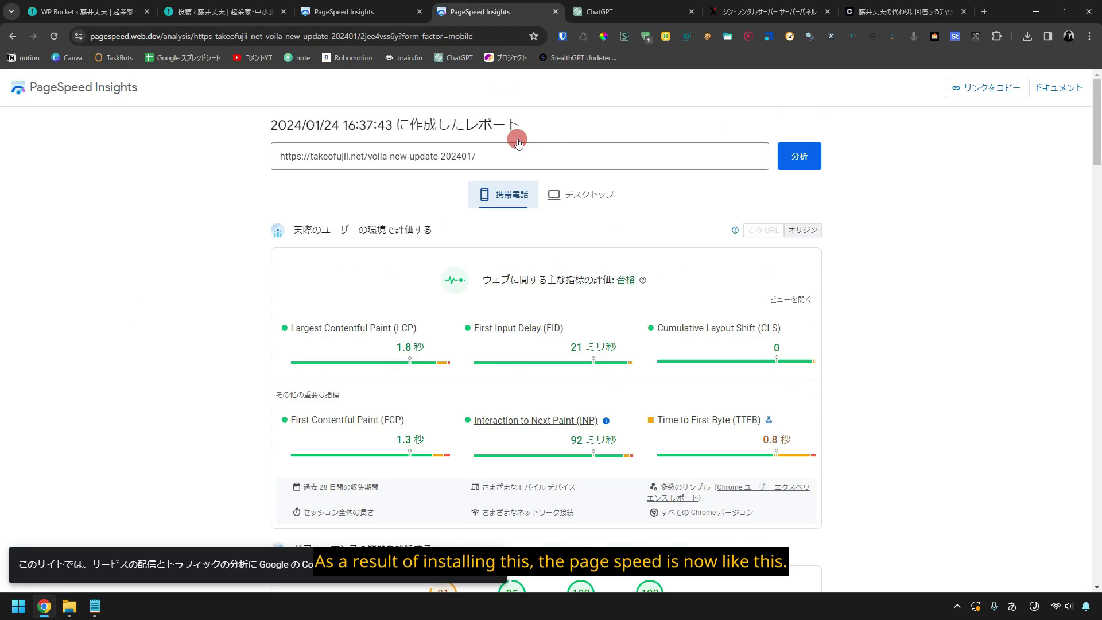
{"action": "scroll", "coordinate": [516, 140], "scroll_direction": "down", "scroll_amount": 6}
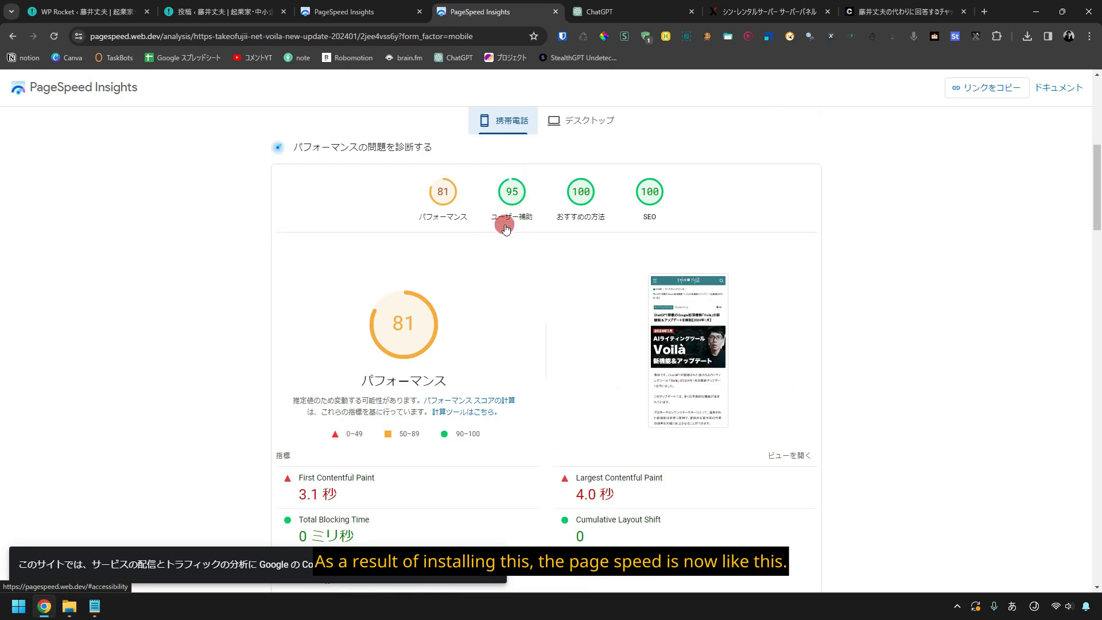
{"action": "mouse_move", "coordinate": [454, 326]}
{"action": "scroll", "coordinate": [489, 307], "scroll_direction": "up", "scroll_amount": 6}
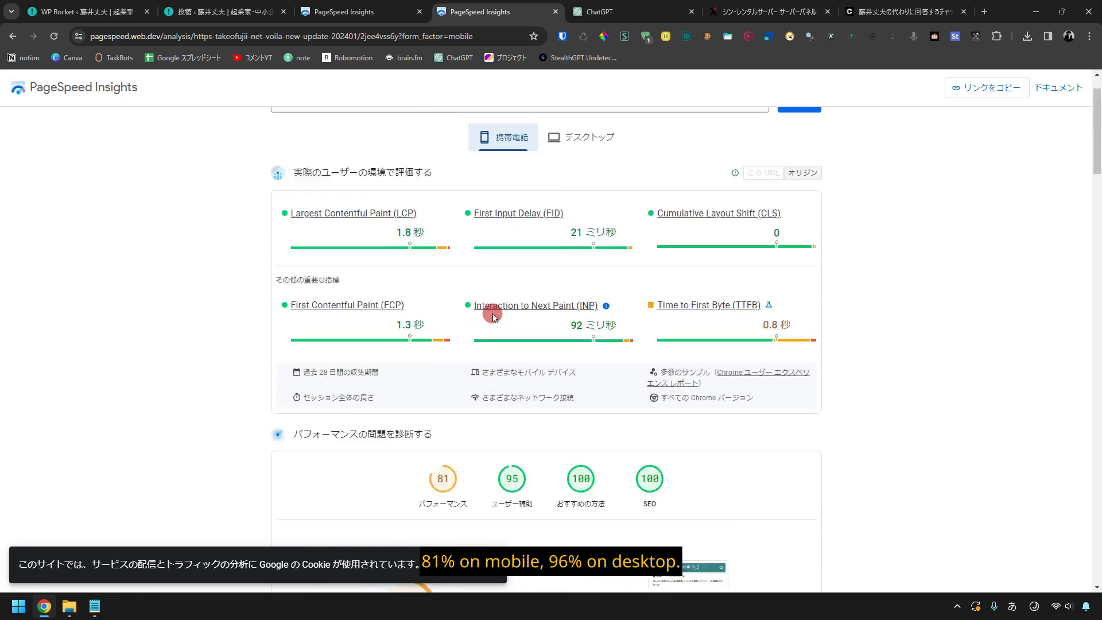
{"action": "left_click", "coordinate": [562, 192]}
{"action": "scroll", "coordinate": [557, 252], "scroll_direction": "down", "scroll_amount": 5}
{"action": "scroll", "coordinate": [557, 261], "scroll_direction": "down", "scroll_amount": 1}
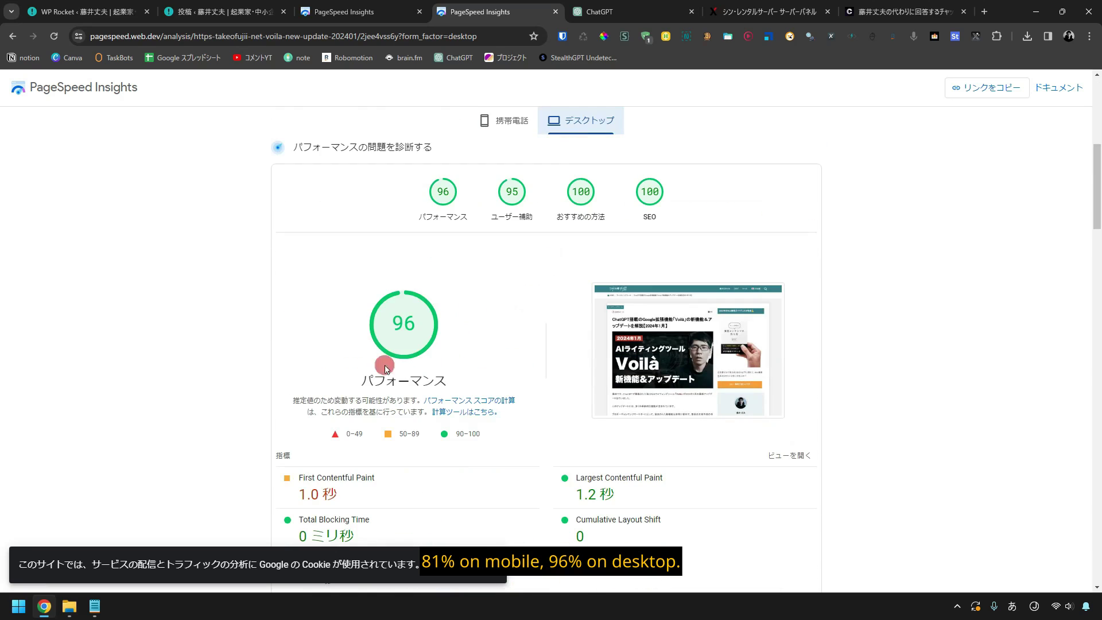
{"action": "mouse_move", "coordinate": [386, 333]}
{"action": "scroll", "coordinate": [465, 324], "scroll_direction": "up", "scroll_amount": 5}
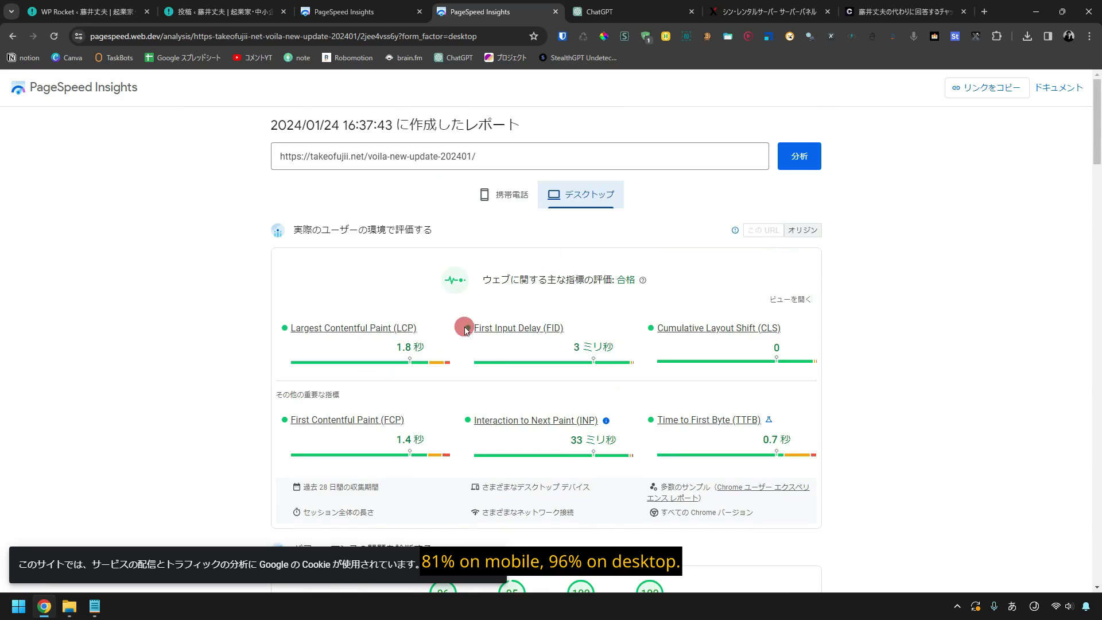
Check the live site's front page from the WordPress posts list, then return to the report
{"action": "left_click", "coordinate": [252, 12]}
{"action": "left_click", "coordinate": [151, 76]}
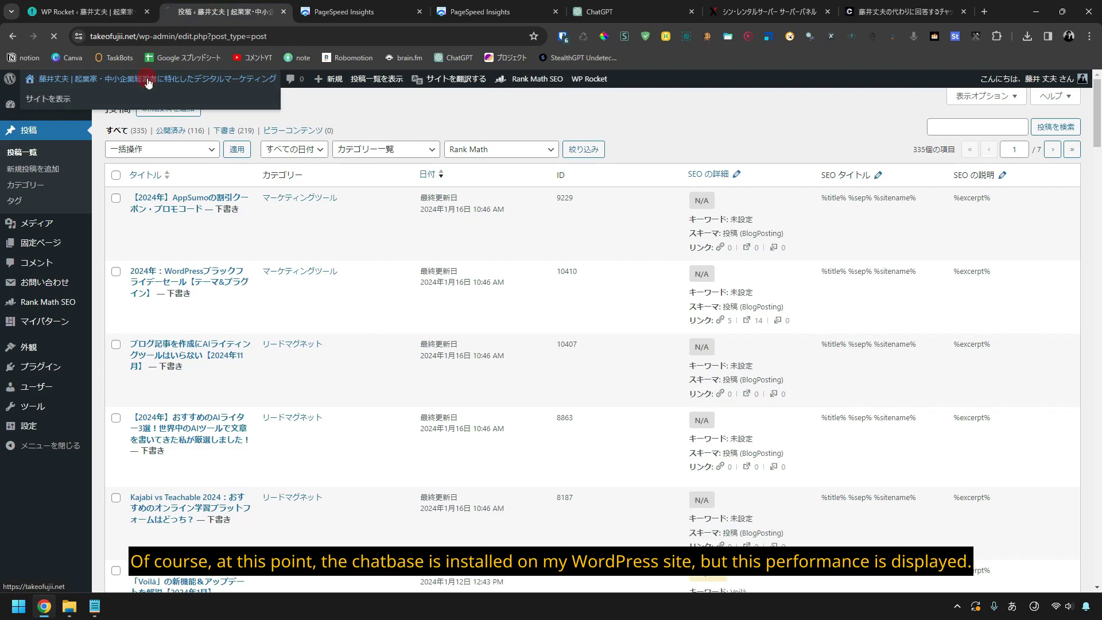
{"action": "scroll", "coordinate": [695, 217], "scroll_direction": "down", "scroll_amount": 15}
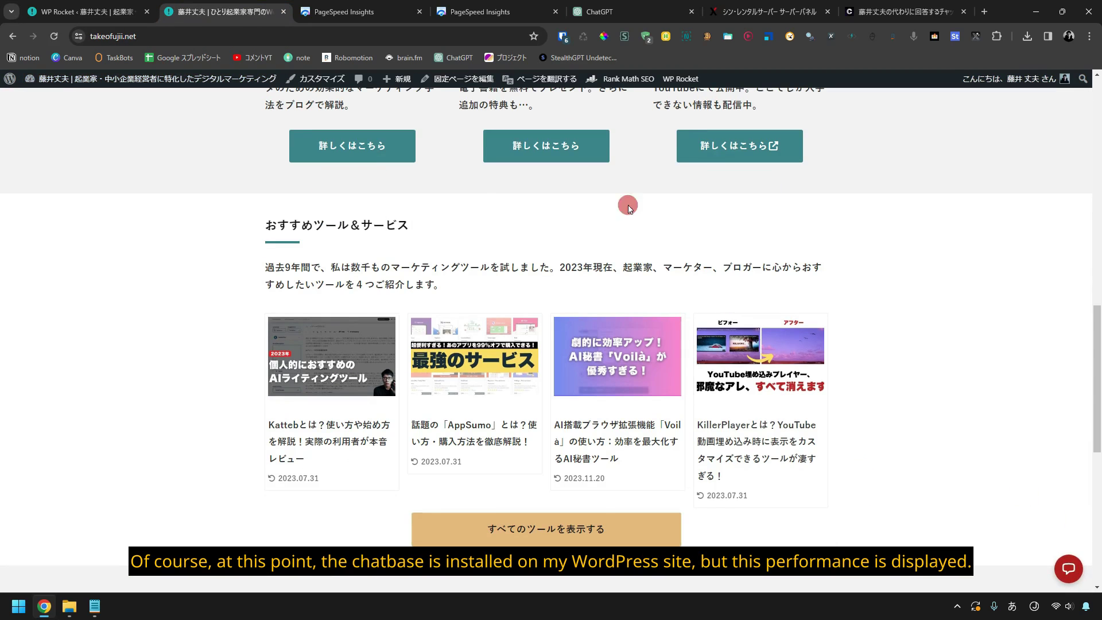
{"action": "left_click", "coordinate": [488, 22]}
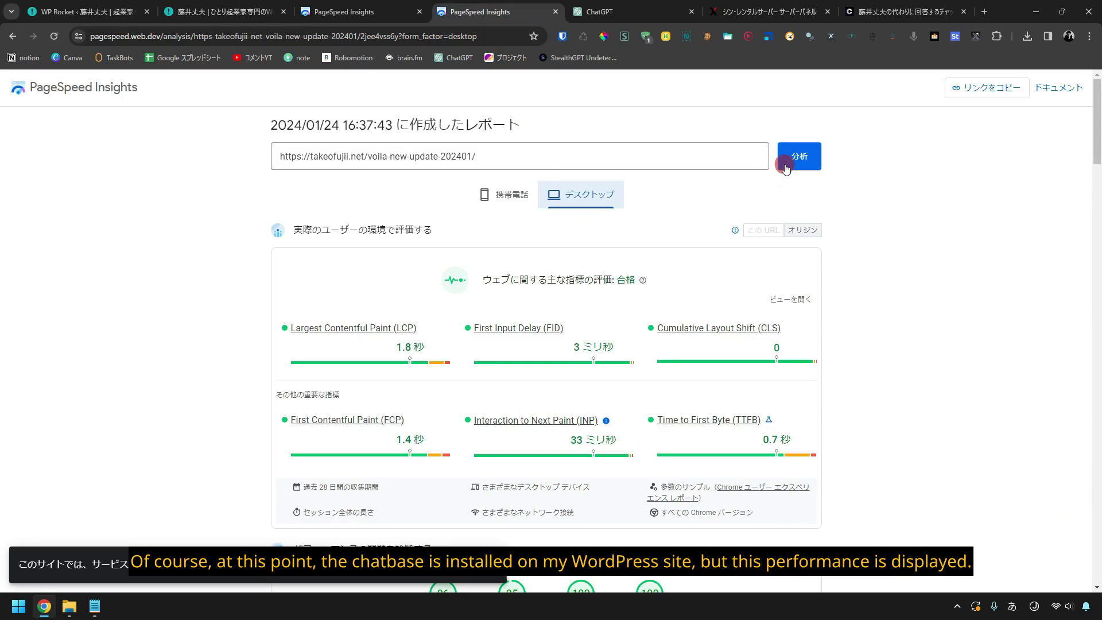
{"action": "scroll", "coordinate": [842, 189], "scroll_direction": "down", "scroll_amount": 6}
{"action": "scroll", "coordinate": [841, 189], "scroll_direction": "up", "scroll_amount": 6}
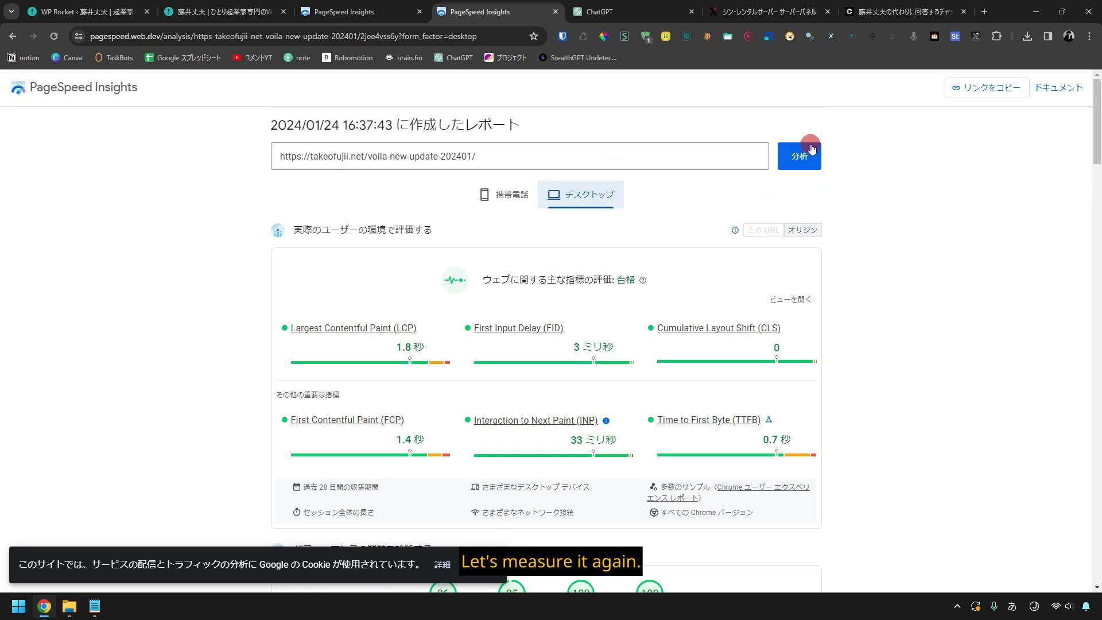
Re-analyse the voila-new-update-202401 article and open the fresh report's mobile view
{"action": "left_click", "coordinate": [811, 149]}
{"action": "left_click", "coordinate": [230, 11]}
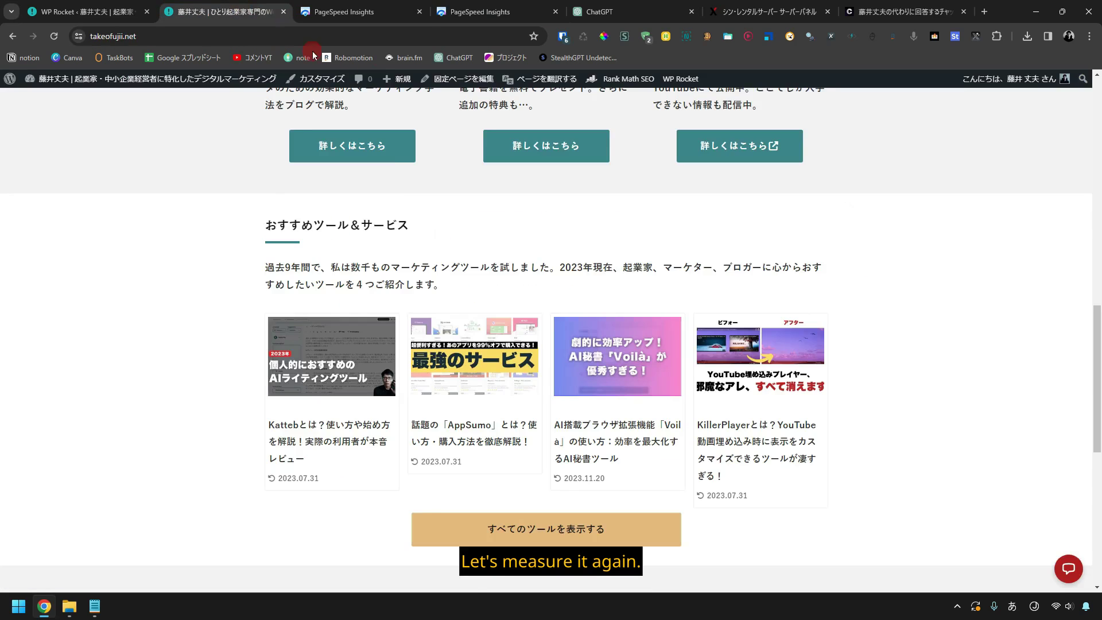
{"action": "left_click", "coordinate": [345, 11]}
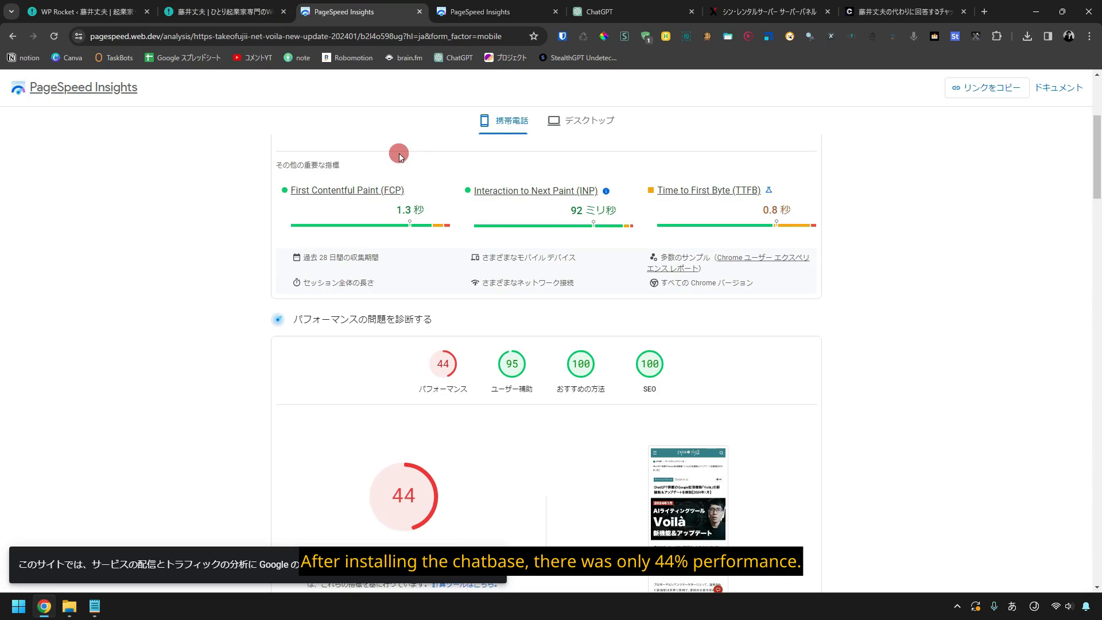
{"action": "mouse_move", "coordinate": [408, 502]}
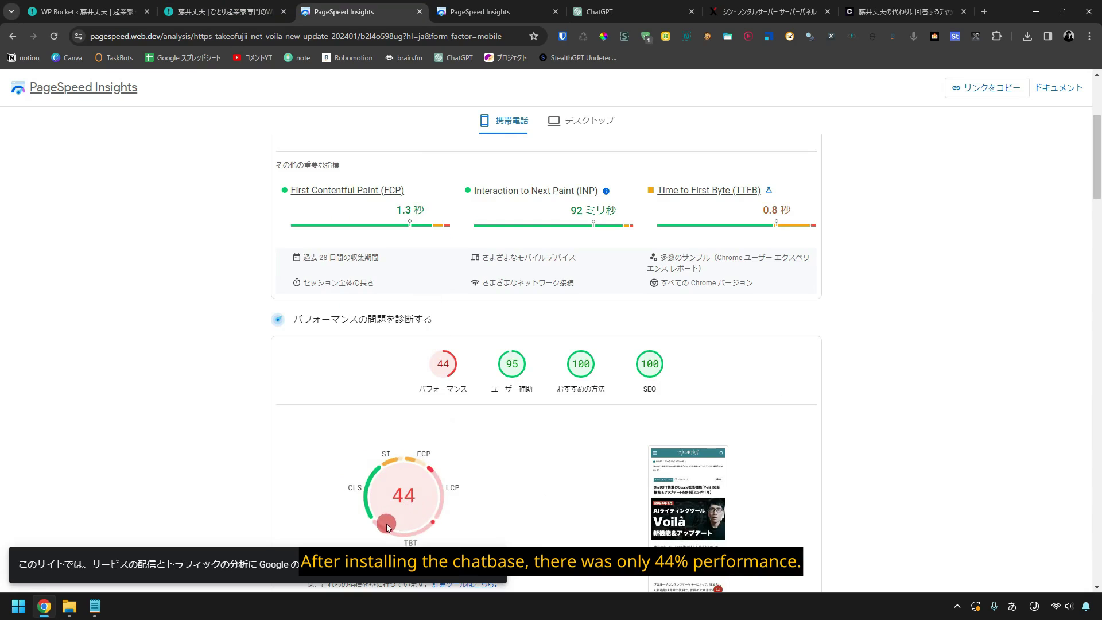
{"action": "left_click", "coordinate": [455, 23]}
{"action": "left_click", "coordinate": [482, 202]}
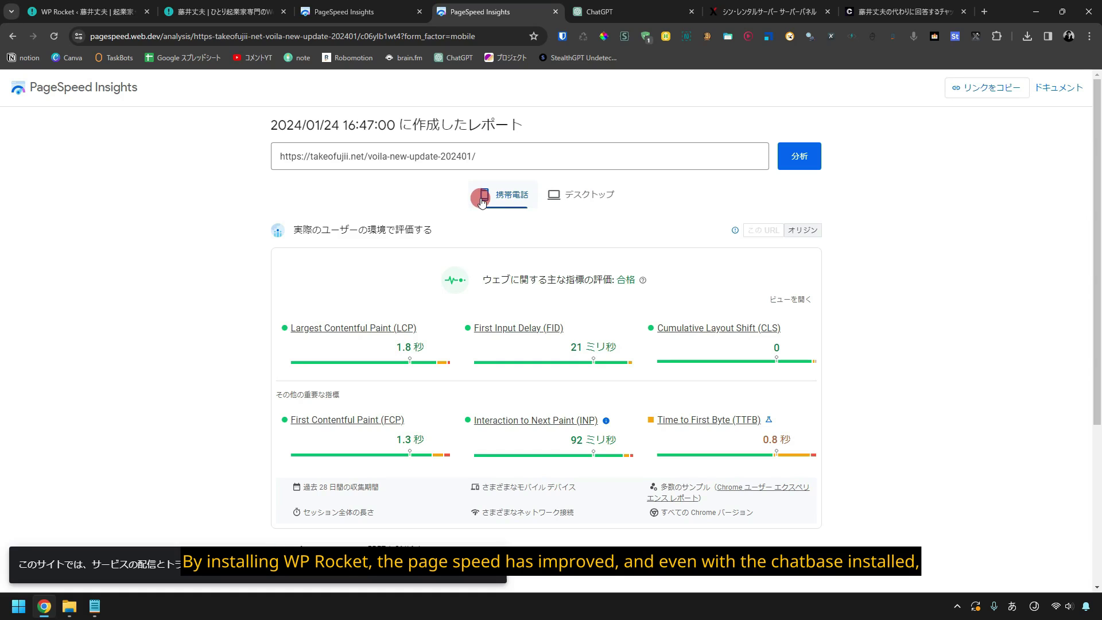
Review the new report's mobile performance score of 80
{"action": "scroll", "coordinate": [482, 202], "scroll_direction": "down", "scroll_amount": 3}
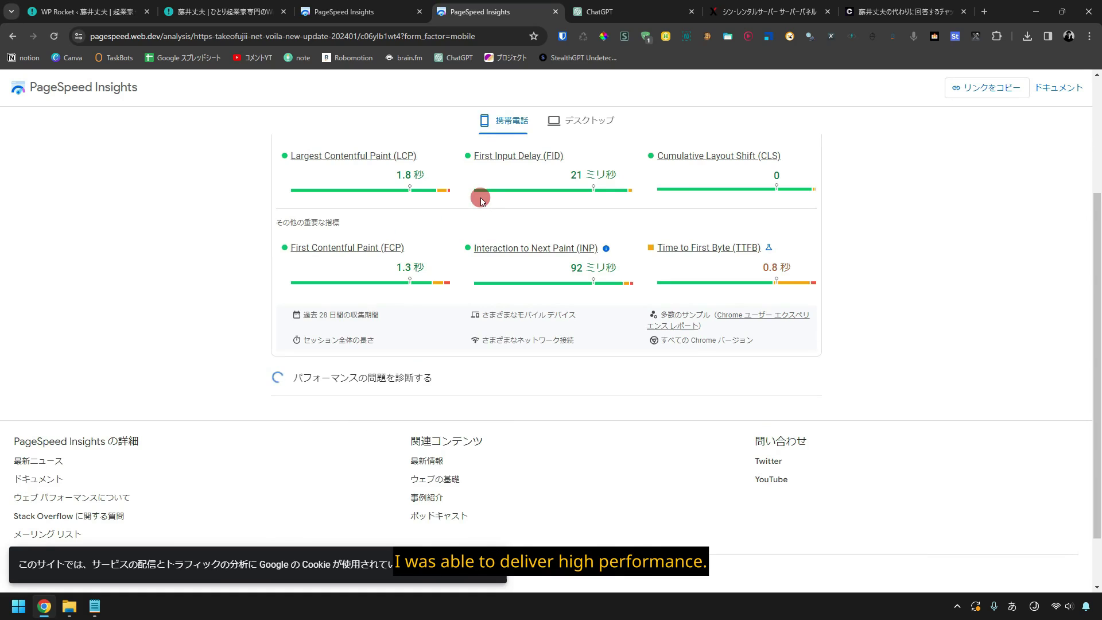
{"action": "scroll", "coordinate": [483, 212], "scroll_direction": "down", "scroll_amount": 3}
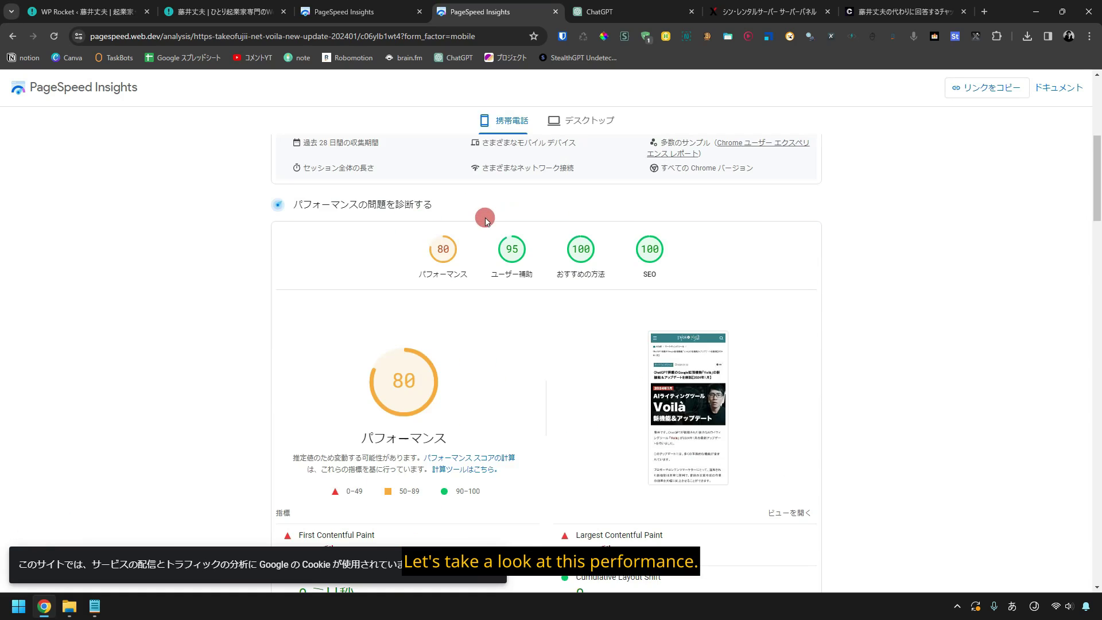
{"action": "mouse_move", "coordinate": [395, 407]}
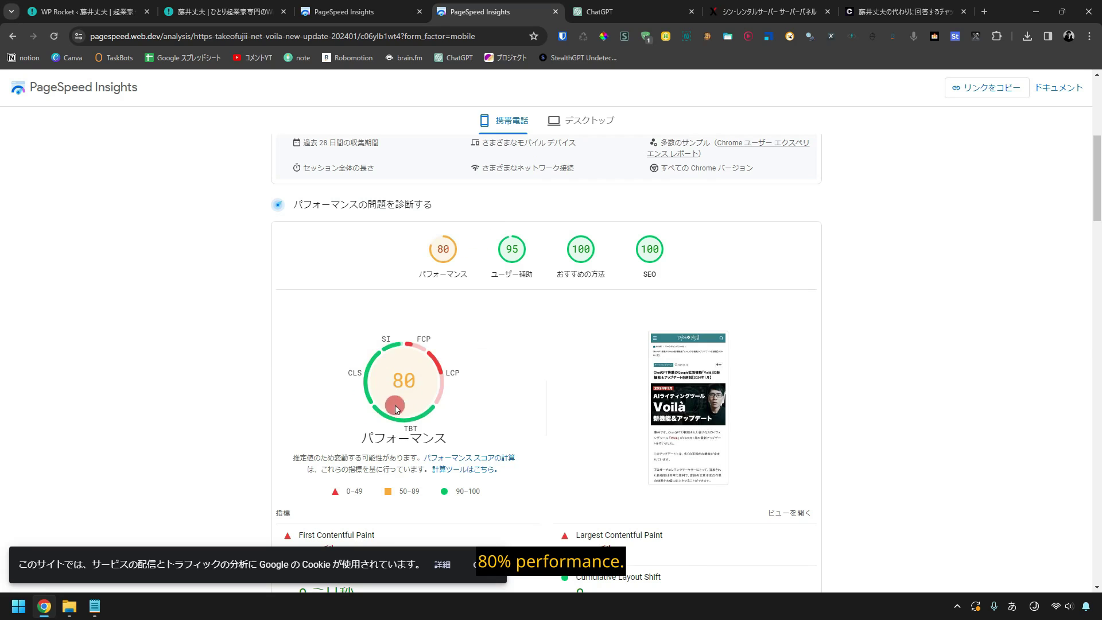
{"action": "scroll", "coordinate": [555, 375], "scroll_direction": "up", "scroll_amount": 6}
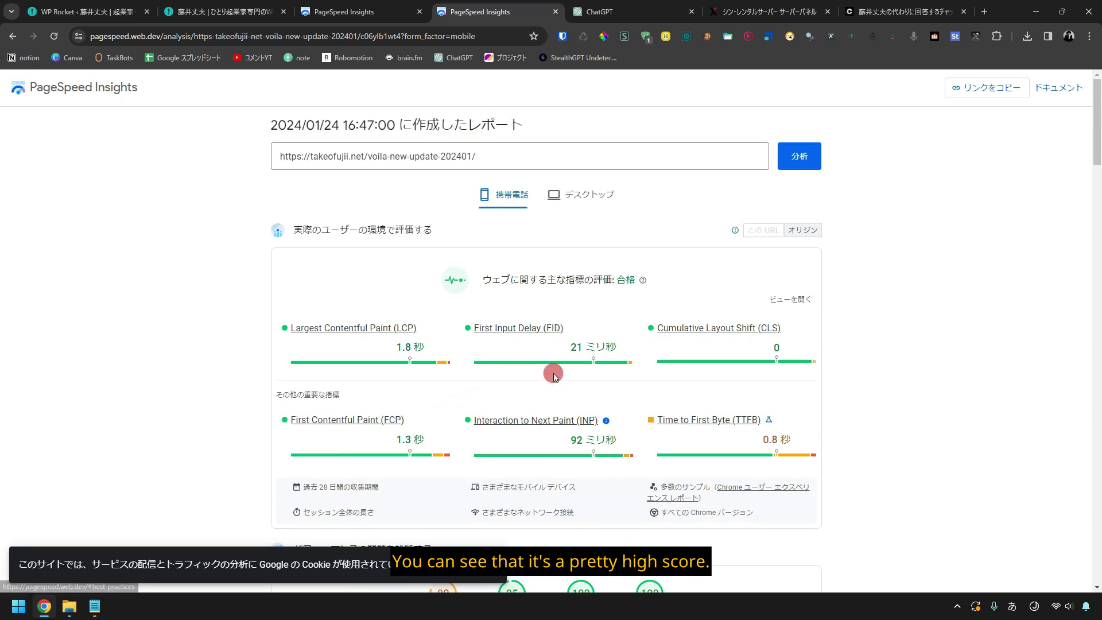
Check the 99 desktop performance score, then bring up the rental server's XPageSpeed settings
{"action": "left_click", "coordinate": [602, 198]}
{"action": "scroll", "coordinate": [632, 229], "scroll_direction": "down", "scroll_amount": 3}
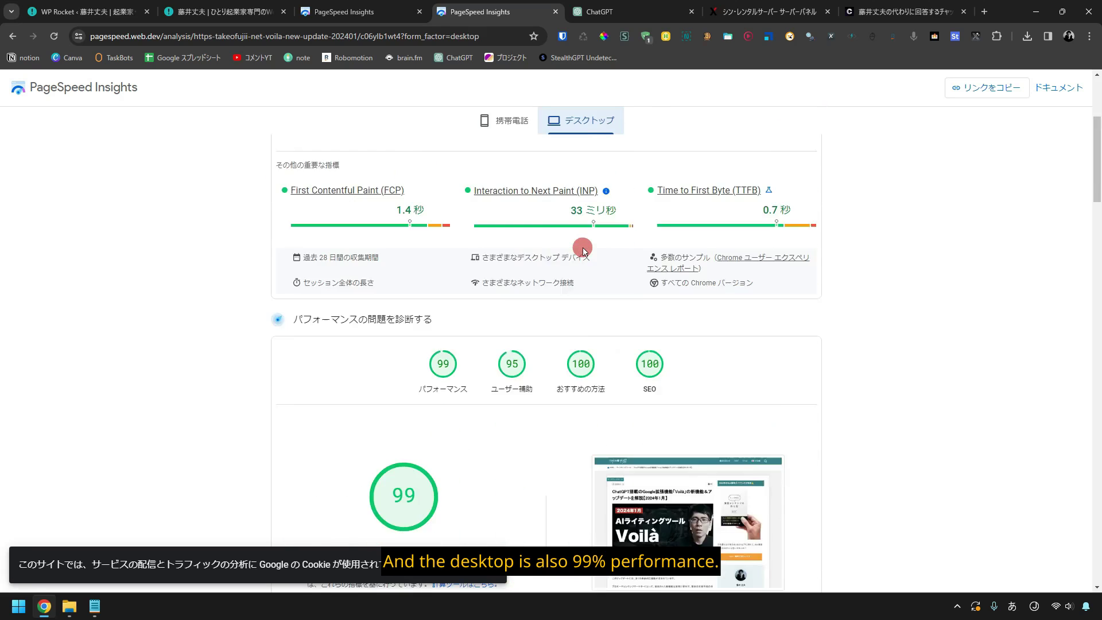
{"action": "scroll", "coordinate": [583, 251], "scroll_direction": "down", "scroll_amount": 1}
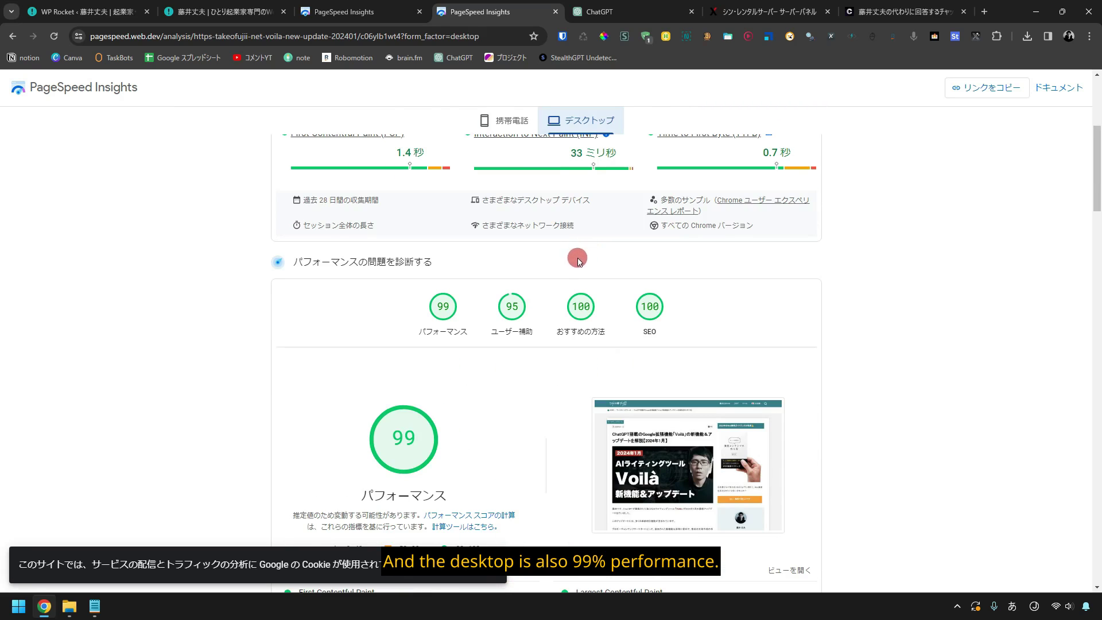
{"action": "scroll", "coordinate": [819, 285], "scroll_direction": "up", "scroll_amount": 5}
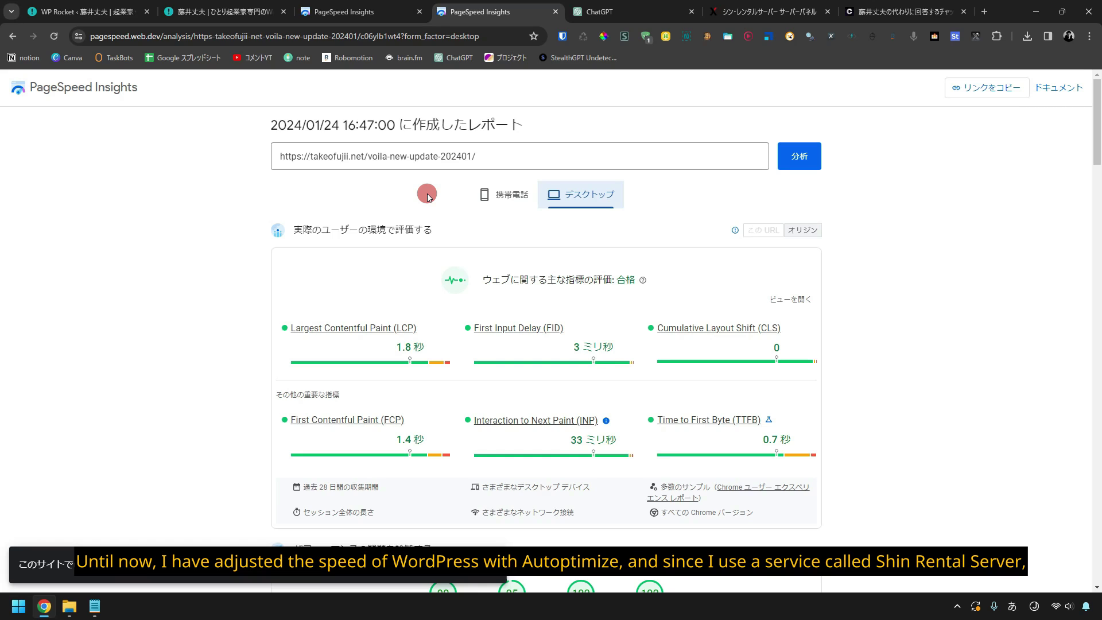
{"action": "left_click", "coordinate": [764, 12]}
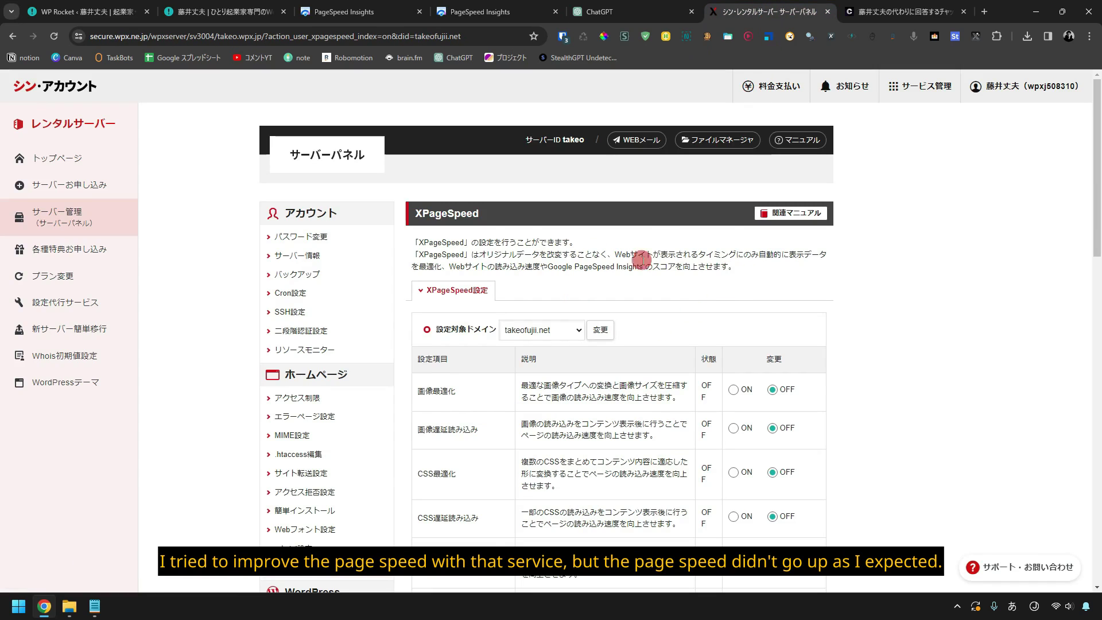
Check the takeofujii.net XPageSpeed table, confirming every optimisation and JavaScript option is OFF
{"action": "scroll", "coordinate": [691, 281], "scroll_direction": "down", "scroll_amount": 2}
{"action": "scroll", "coordinate": [693, 285], "scroll_direction": "down", "scroll_amount": 2}
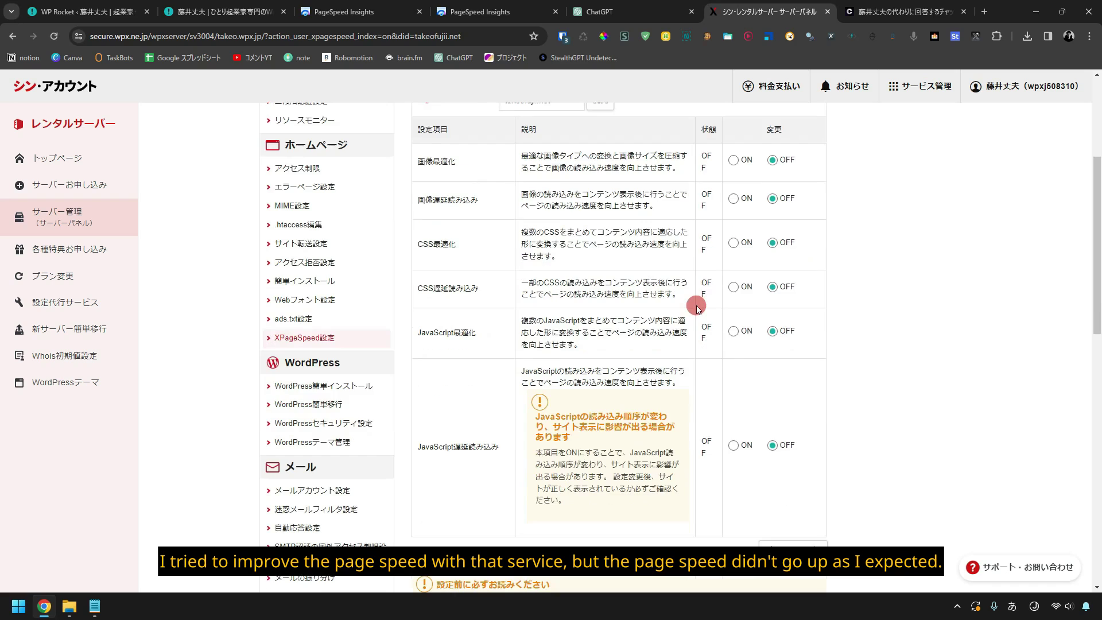
{"action": "scroll", "coordinate": [697, 308], "scroll_direction": "up", "scroll_amount": 4}
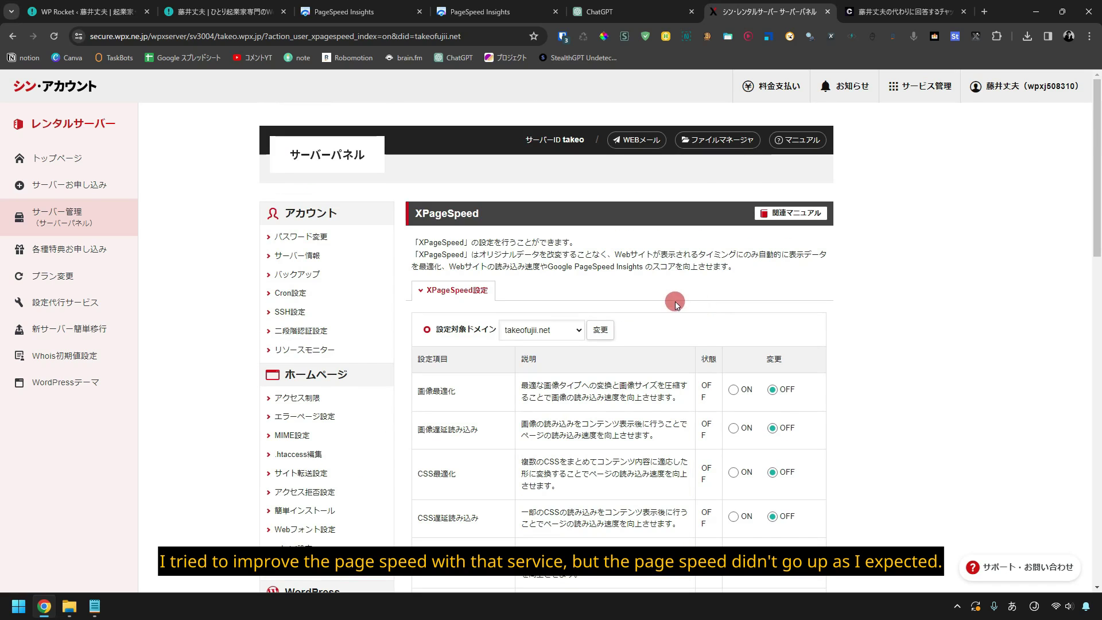
{"action": "left_click", "coordinate": [112, 5]}
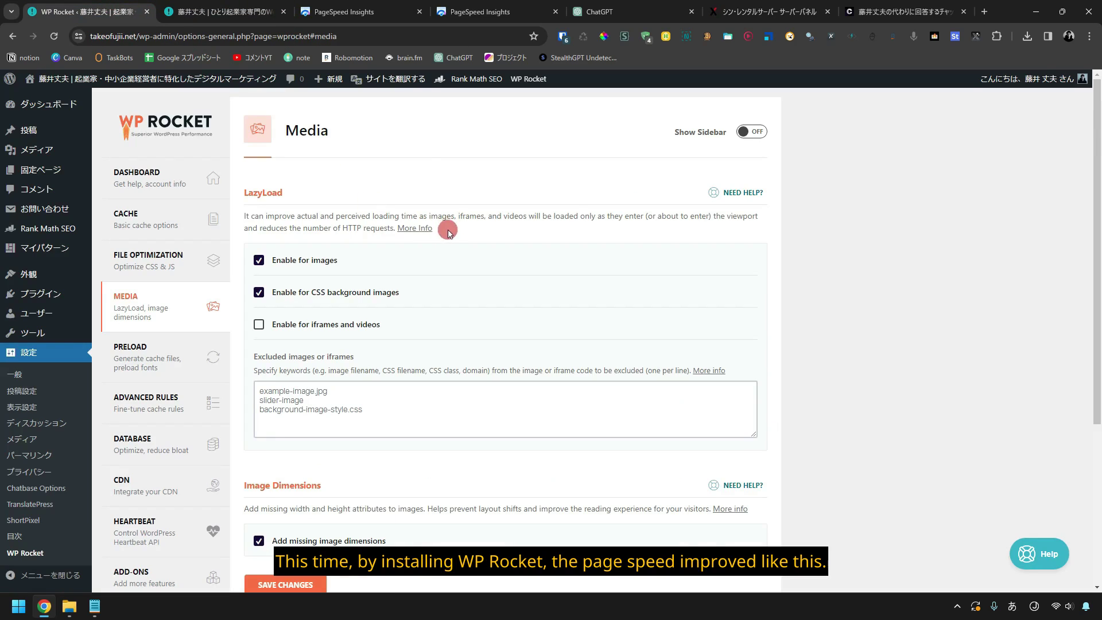
Bring up the latest mobile PageSpeed report showing performance 80, up from 44
{"action": "left_click", "coordinate": [475, 23]}
{"action": "scroll", "coordinate": [481, 224], "scroll_direction": "down", "scroll_amount": 3}
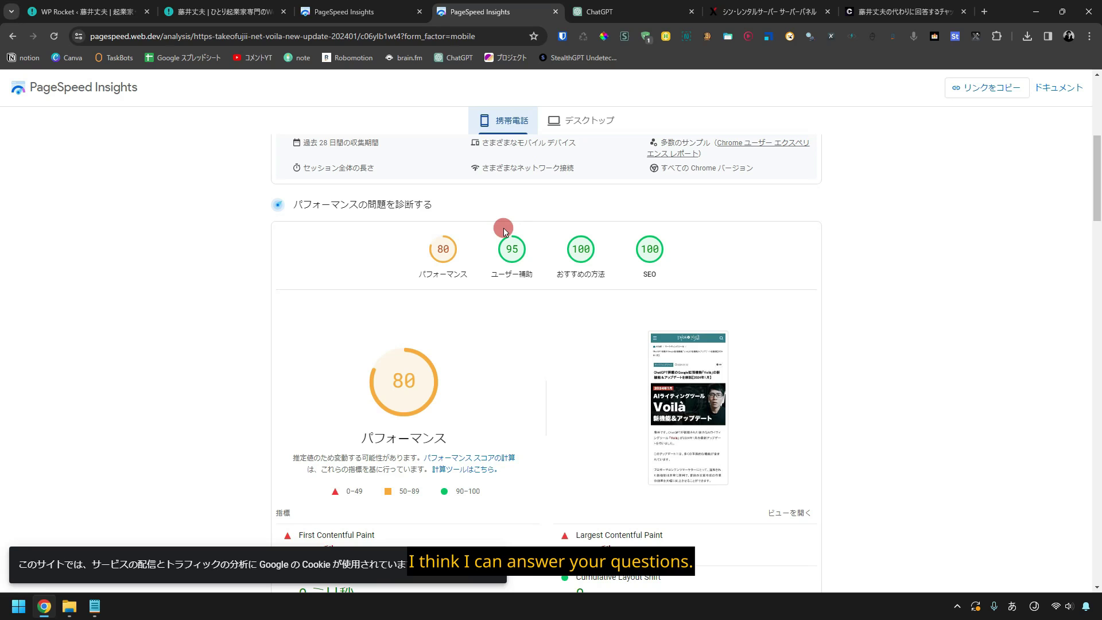
On the takeofujii.net homepage, open the Chatbase chat window and focus its message box
{"action": "left_click", "coordinate": [207, 12]}
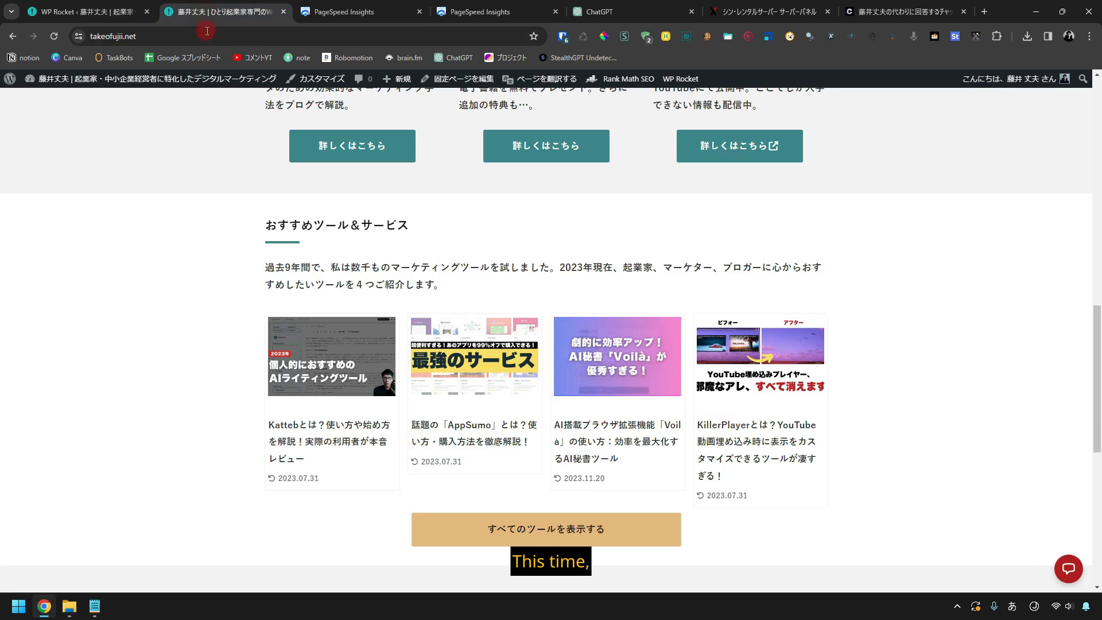
{"action": "scroll", "coordinate": [709, 301], "scroll_direction": "up", "scroll_amount": 14}
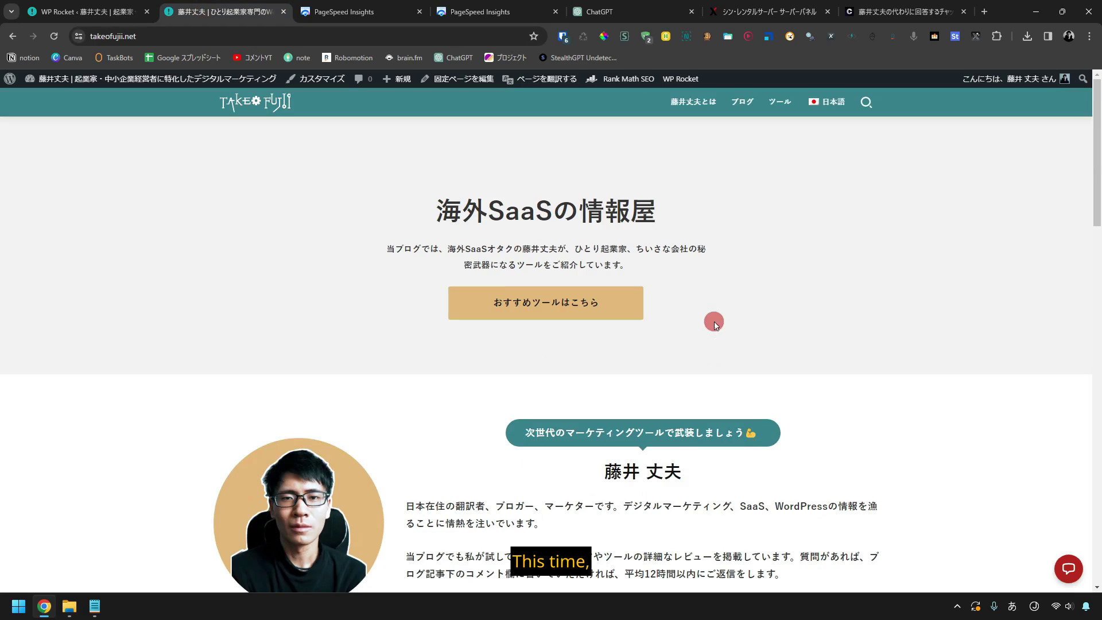
{"action": "left_click", "coordinate": [1077, 574]}
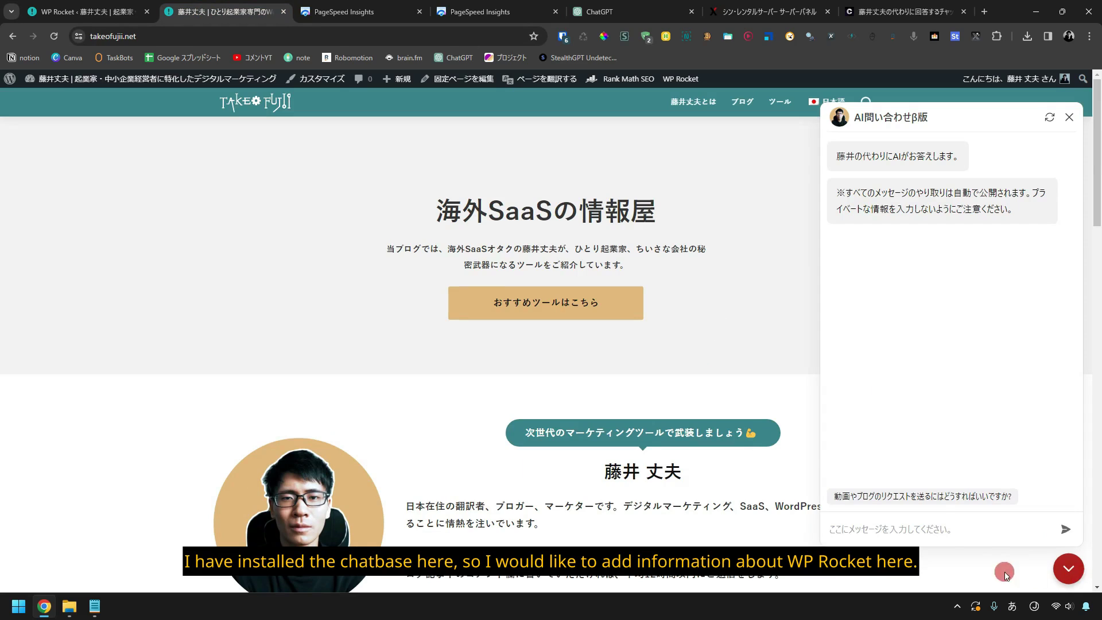
{"action": "left_click", "coordinate": [966, 530]}
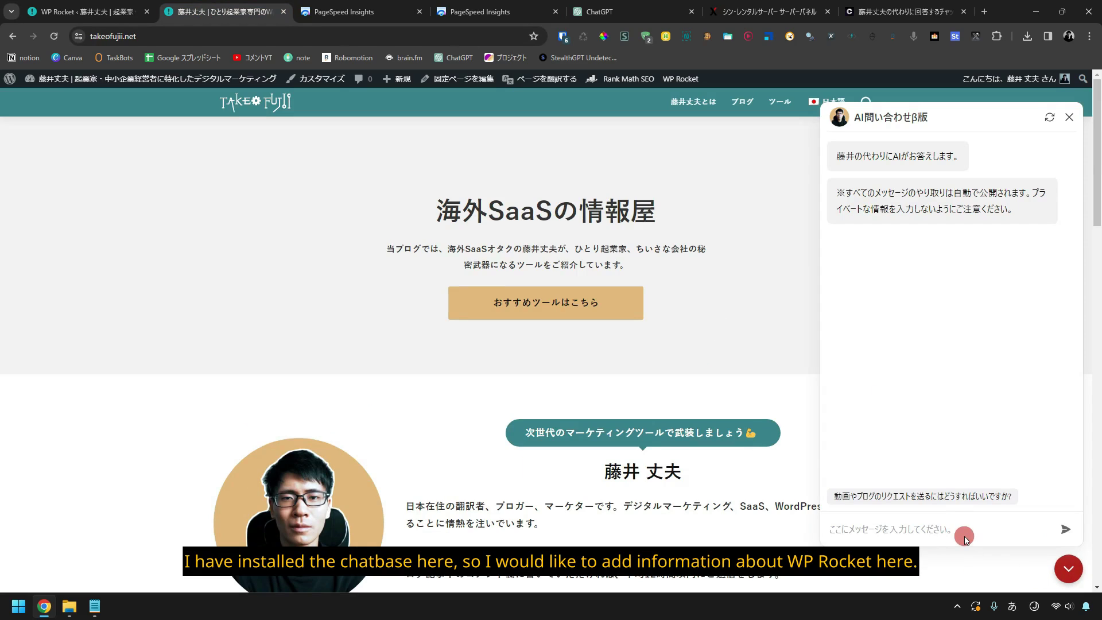